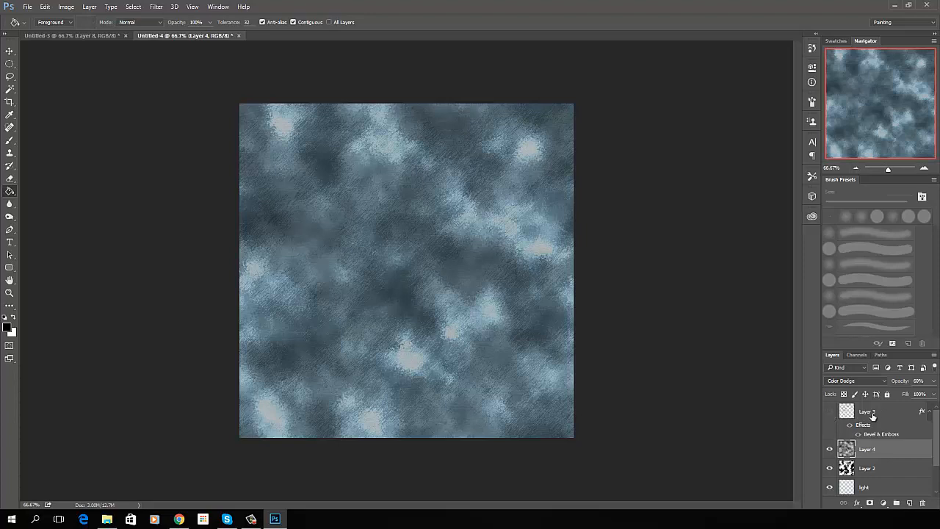
Add a new empty layer directly above Layer 1
{"action": "left_click", "coordinate": [831, 414]}
{"action": "left_click", "coordinate": [830, 411]}
{"action": "scroll", "coordinate": [938, 428], "scroll_direction": "down", "scroll_amount": 3}
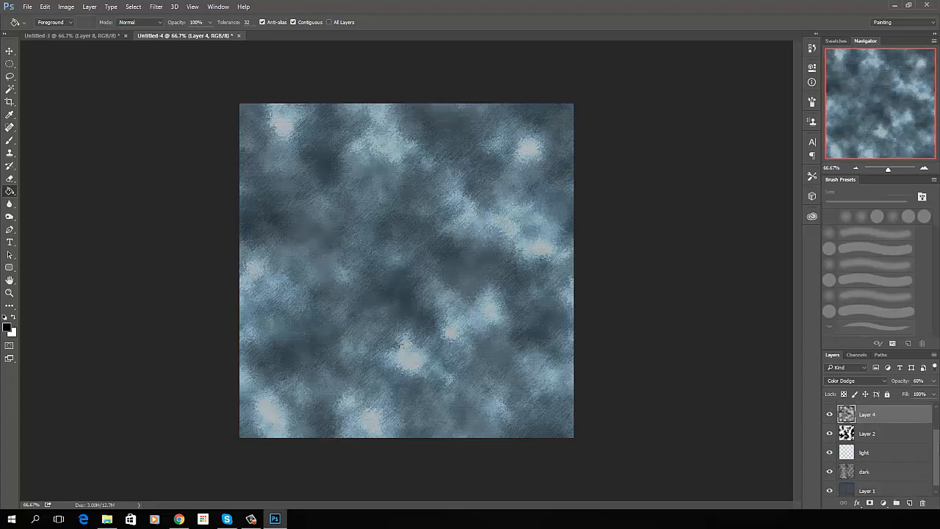
{"action": "left_click", "coordinate": [869, 487]}
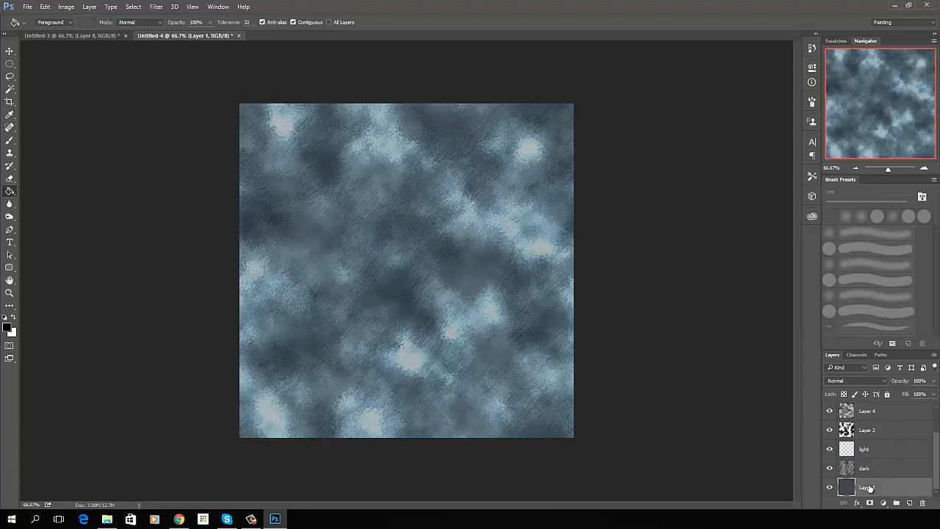
{"action": "left_click", "coordinate": [910, 503]}
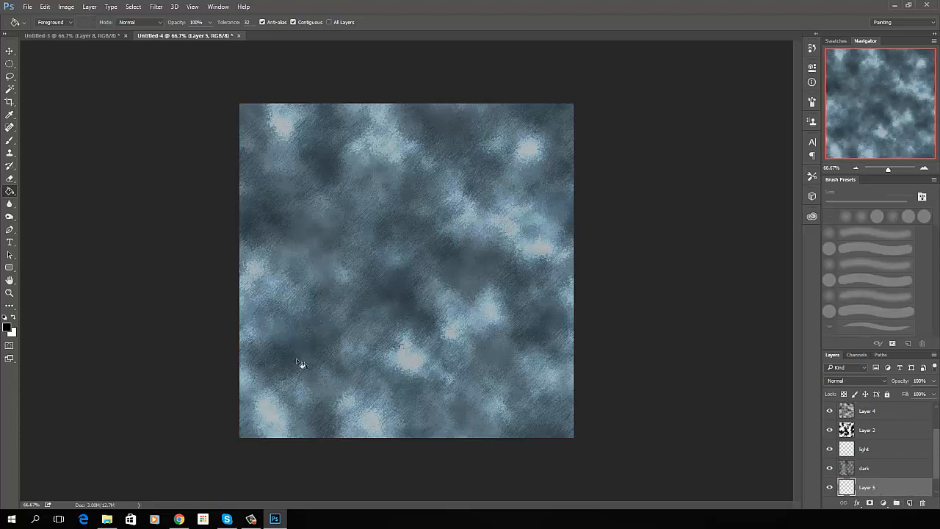
Set the foreground colour to a dark orange-brown with a hue of about 34° and fill the new layer with it using the Paint Bucket
{"action": "left_click", "coordinate": [9, 328]}
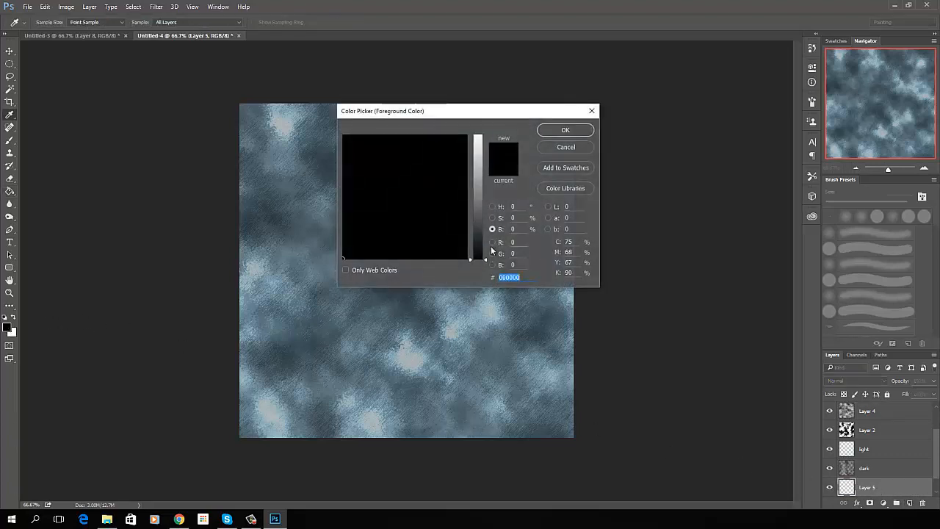
{"action": "left_click", "coordinate": [492, 206]}
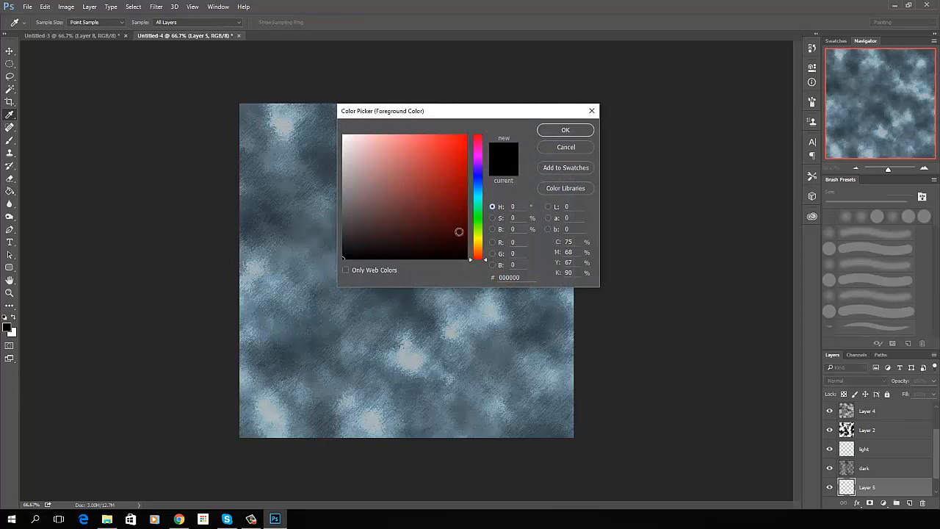
{"action": "left_click", "coordinate": [484, 247]}
{"action": "left_click", "coordinate": [427, 229]}
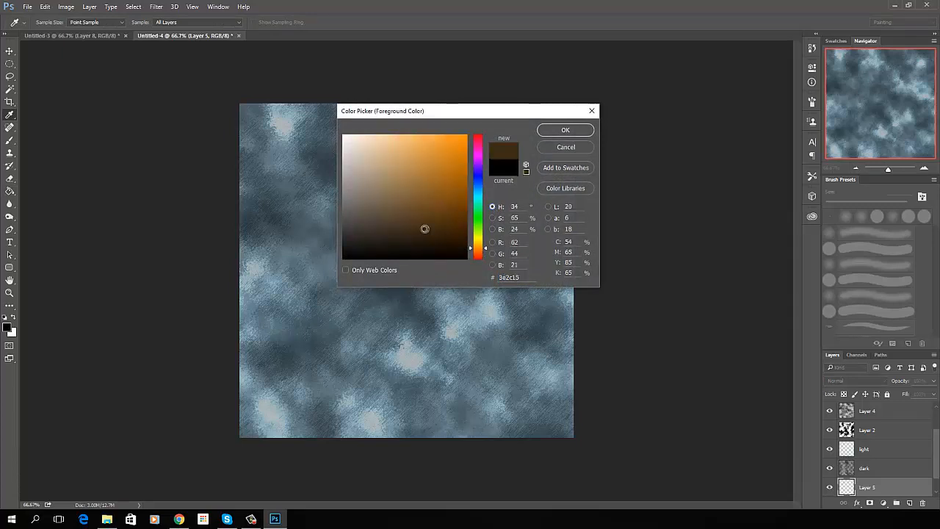
{"action": "left_click", "coordinate": [429, 229]}
{"action": "left_click", "coordinate": [565, 129]}
{"action": "key", "text": "g"}
{"action": "left_click", "coordinate": [431, 292]}
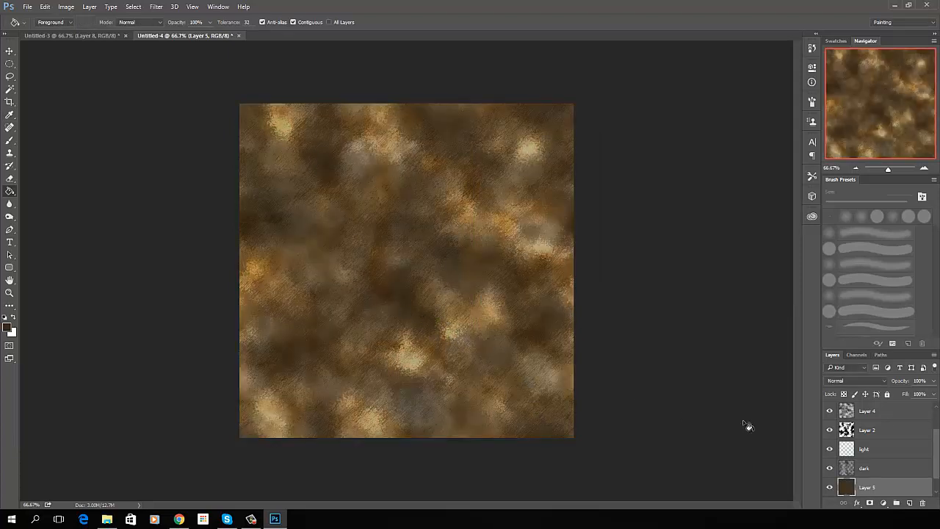
Hide Layer 4 and add two new empty layers directly above the brown fill layer
{"action": "left_click", "coordinate": [830, 411]}
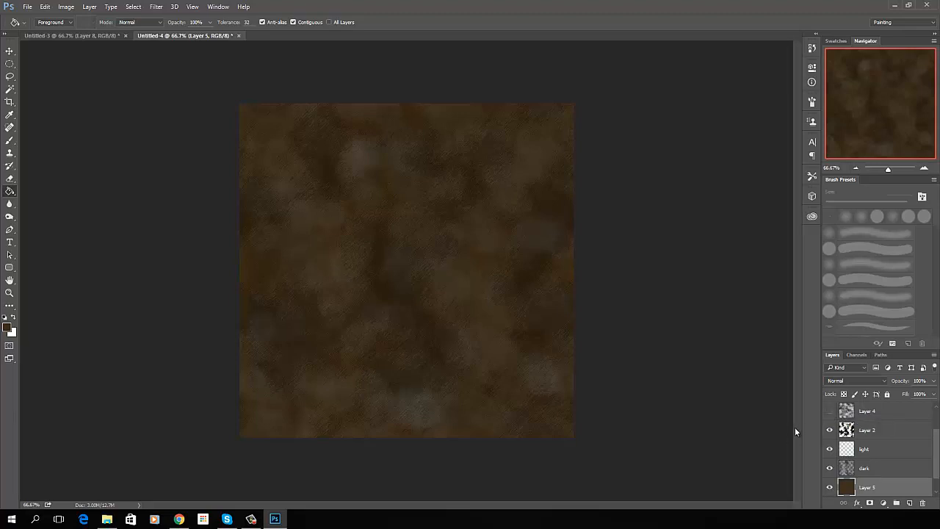
{"action": "left_click_drag", "start_coordinate": [937, 470], "coordinate": [936, 470]}
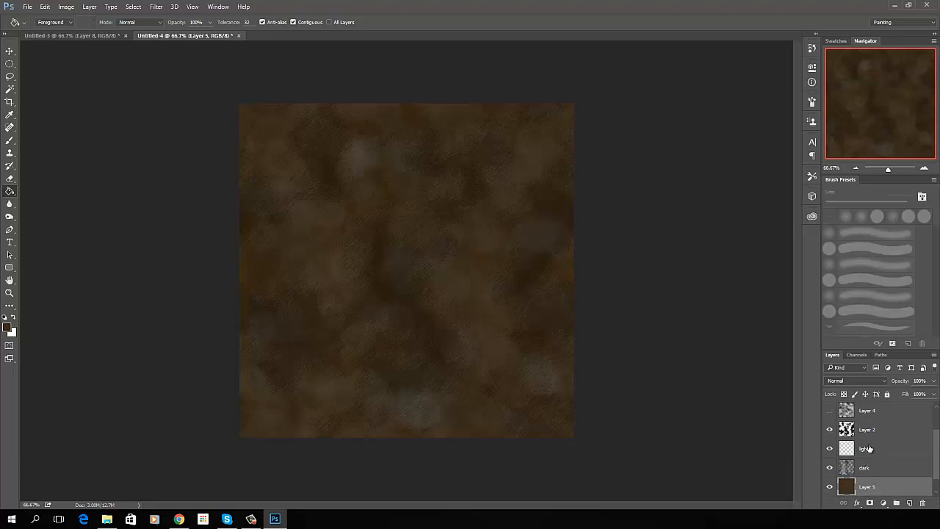
{"action": "left_click_drag", "start_coordinate": [938, 454], "coordinate": [938, 466]}
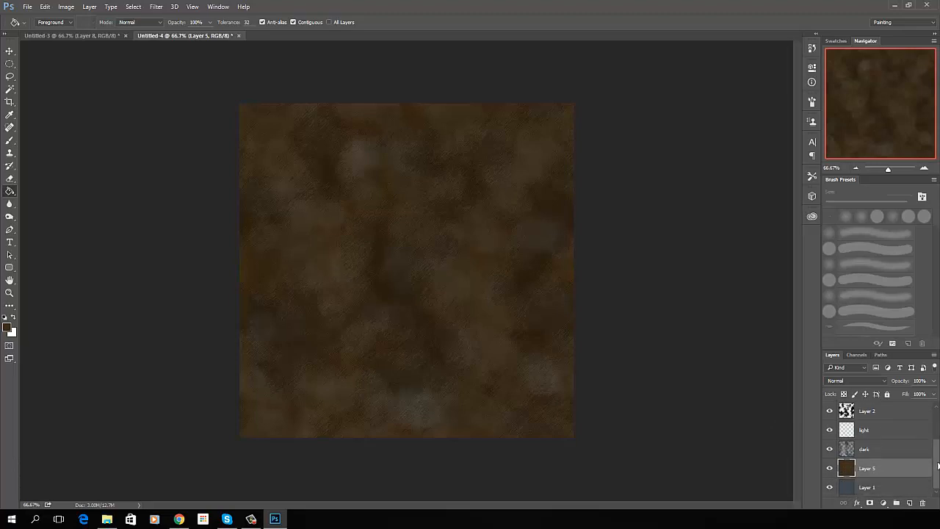
{"action": "left_click", "coordinate": [909, 504]}
{"action": "left_click", "coordinate": [909, 504]}
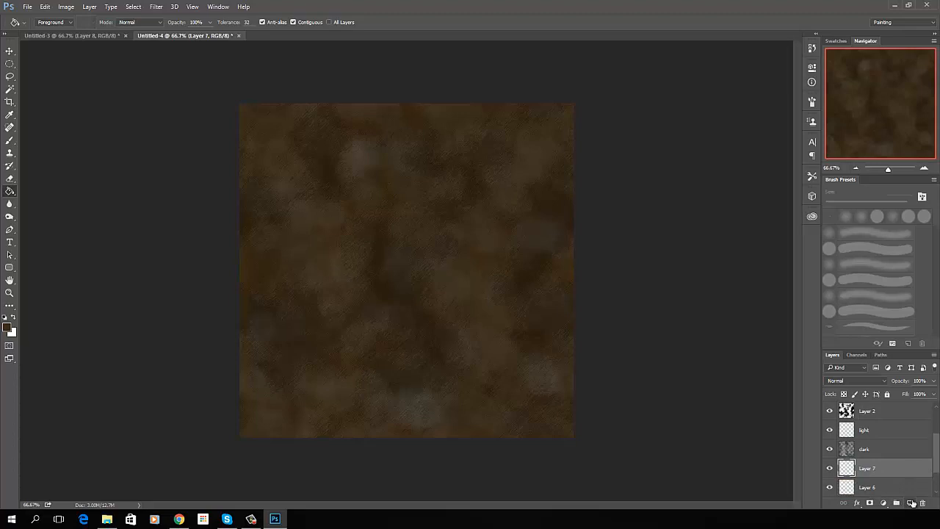
Set the blend mode of Layer 7 to Screen and that of Layer 6 to Multiply
{"action": "left_click", "coordinate": [884, 381]}
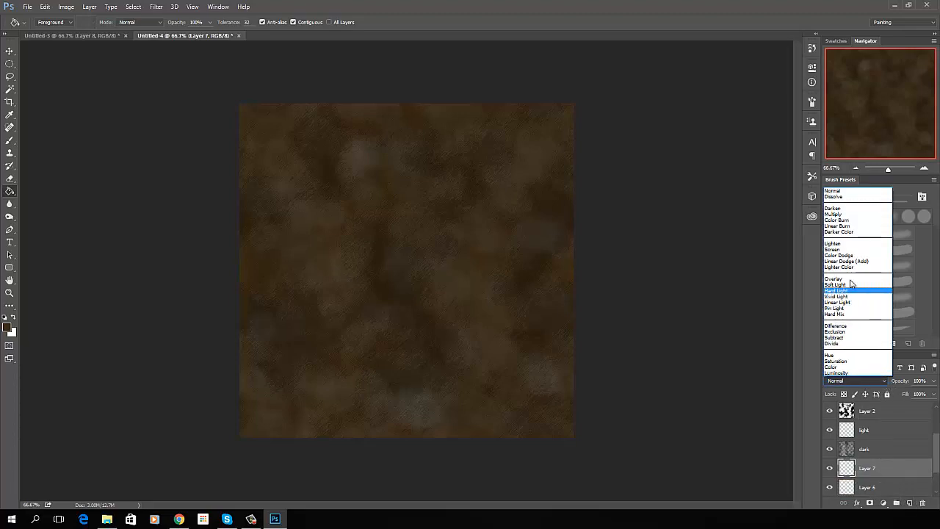
{"action": "left_click", "coordinate": [849, 252]}
{"action": "left_click", "coordinate": [871, 487]}
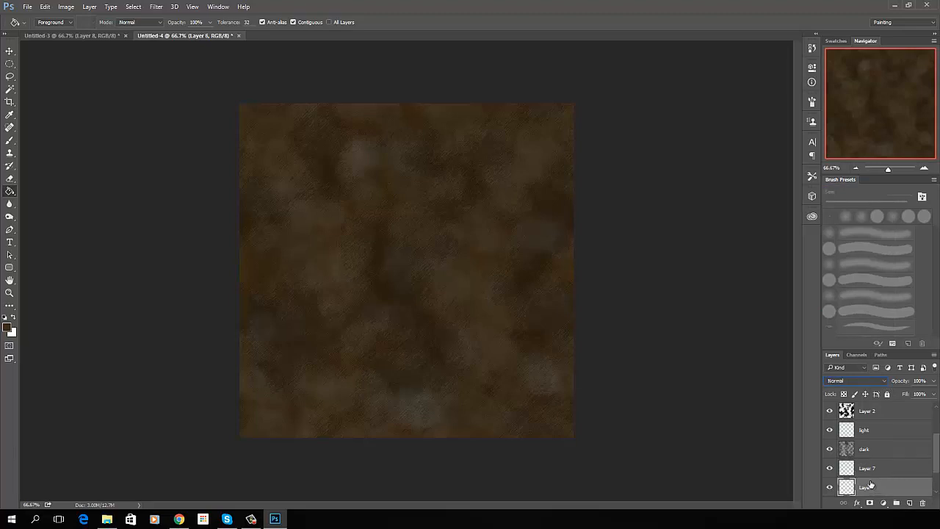
{"action": "left_click", "coordinate": [885, 379]}
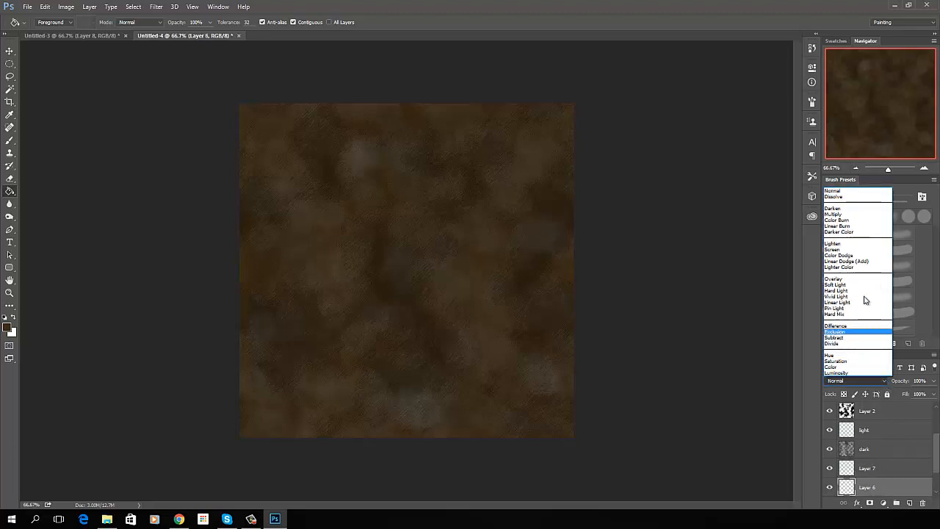
{"action": "left_click", "coordinate": [845, 214]}
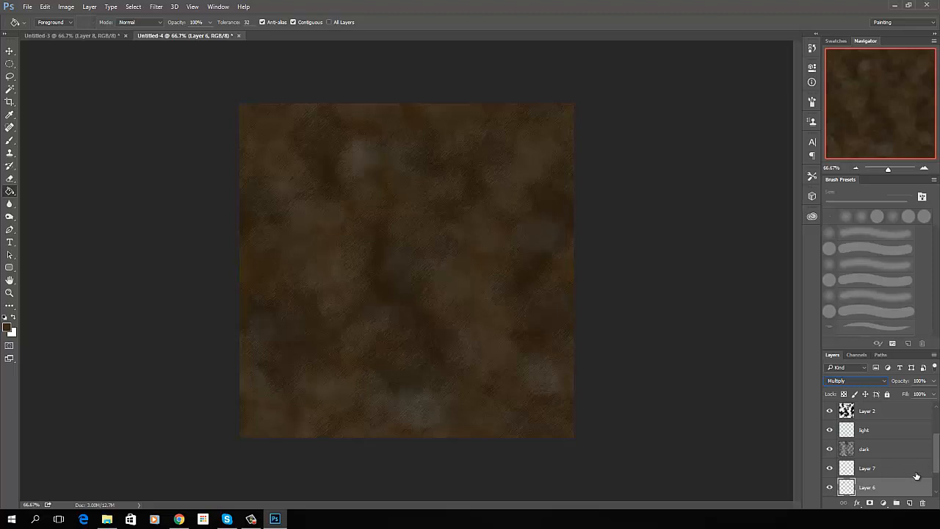
Rename Layer 7 to "stonelight" and Layer 6 to "stonedark"
{"action": "double_click", "coordinate": [868, 468]}
{"action": "type", "text": "stonelight"}
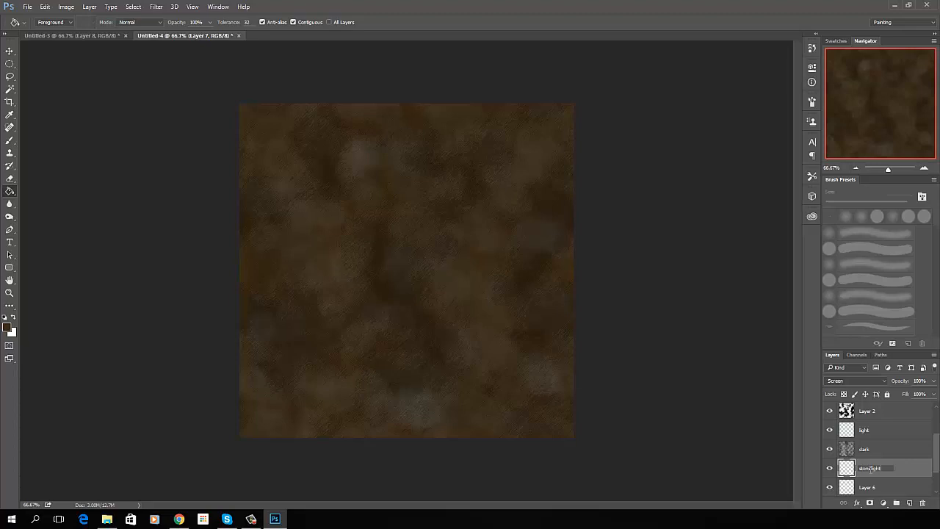
{"action": "key", "text": "Return"}
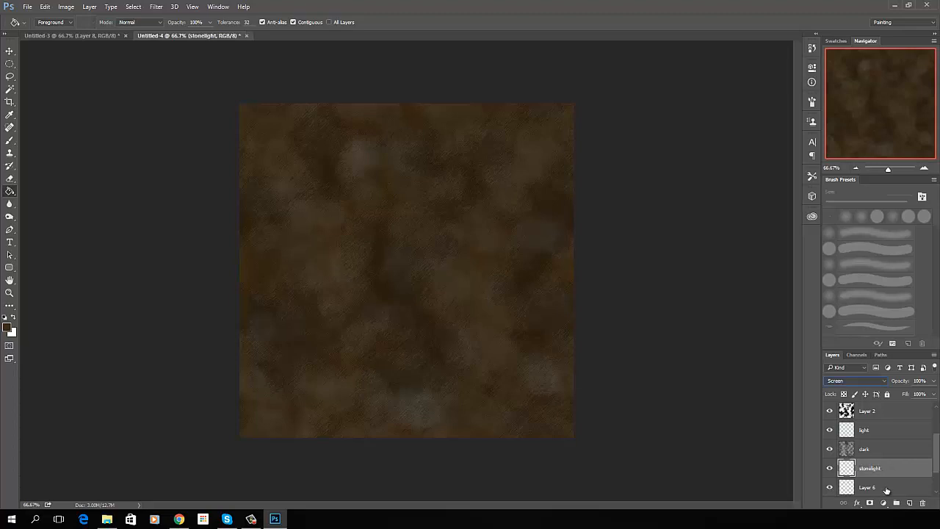
{"action": "double_click", "coordinate": [868, 488]}
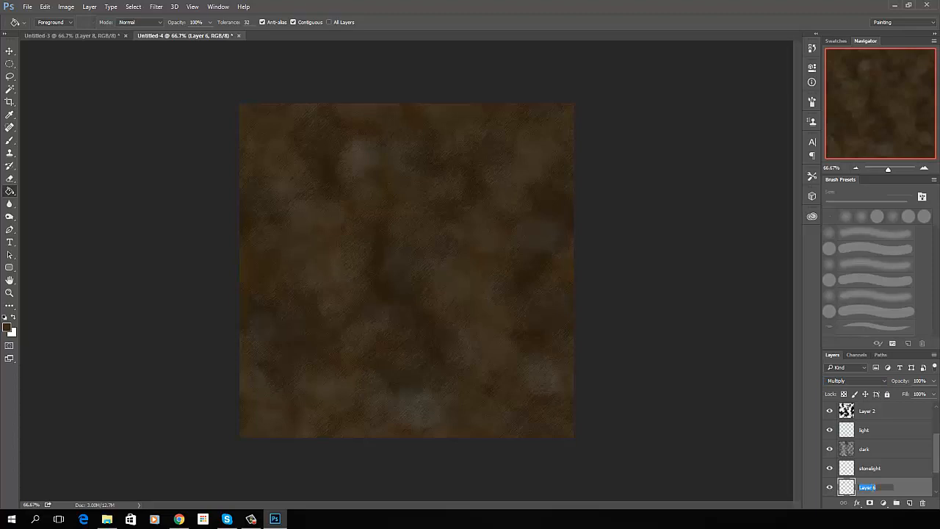
{"action": "type", "text": "stonedark"}
{"action": "key", "text": "Return"}
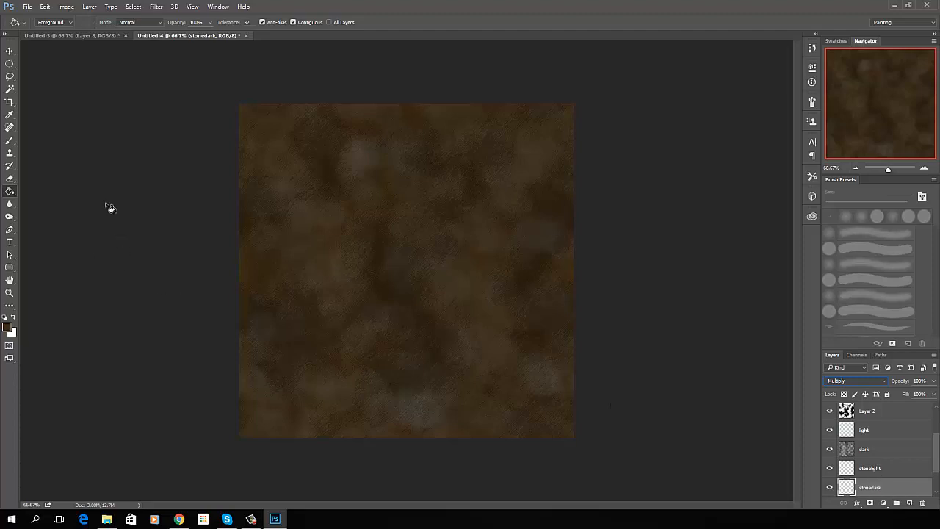
Paint thin, jagged crack lines on the stonelight layer in the upper-right area of the texture with a 2 px brush
{"action": "left_click", "coordinate": [9, 140]}
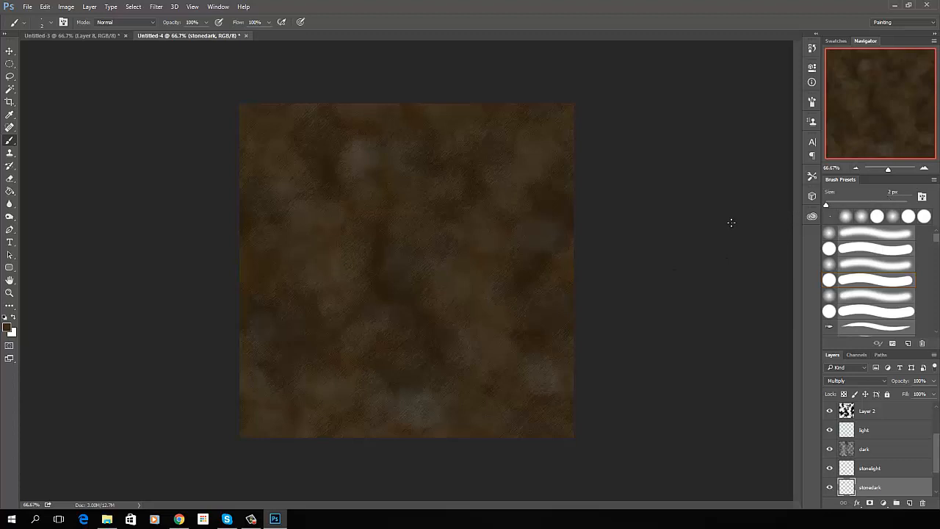
{"action": "left_click", "coordinate": [877, 469]}
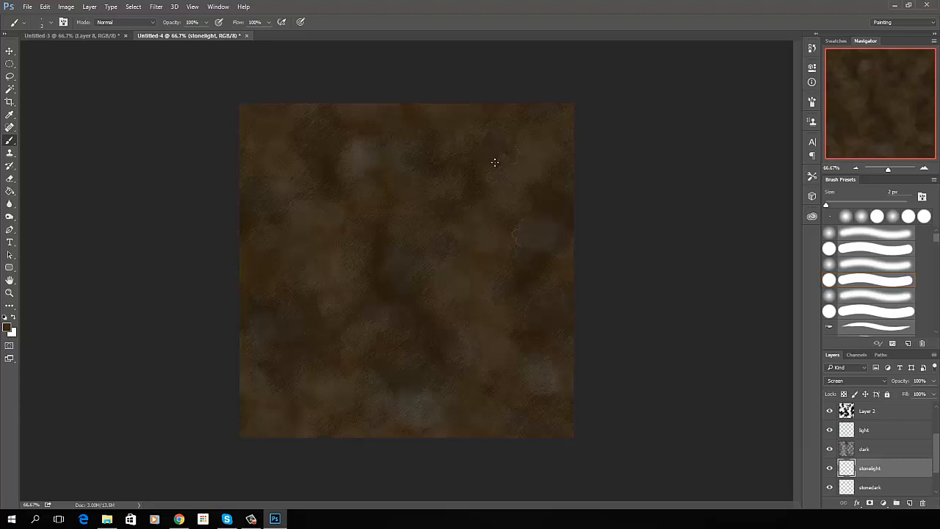
{"action": "left_click_drag", "start_coordinate": [484, 180], "coordinate": [489, 187]}
{"action": "left_click_drag", "start_coordinate": [484, 128], "coordinate": [480, 138]}
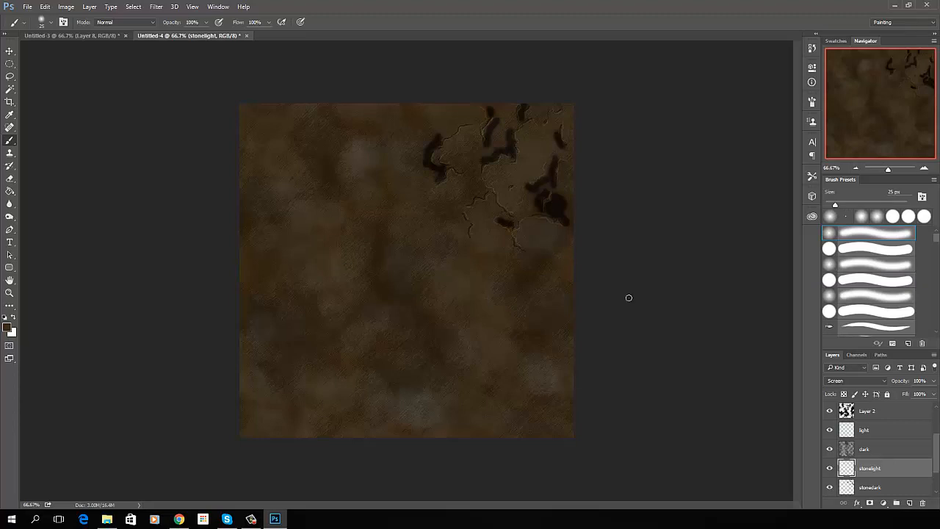
Lower the opacity of the stonedark layer to slightly below 37%
{"action": "left_click", "coordinate": [885, 487]}
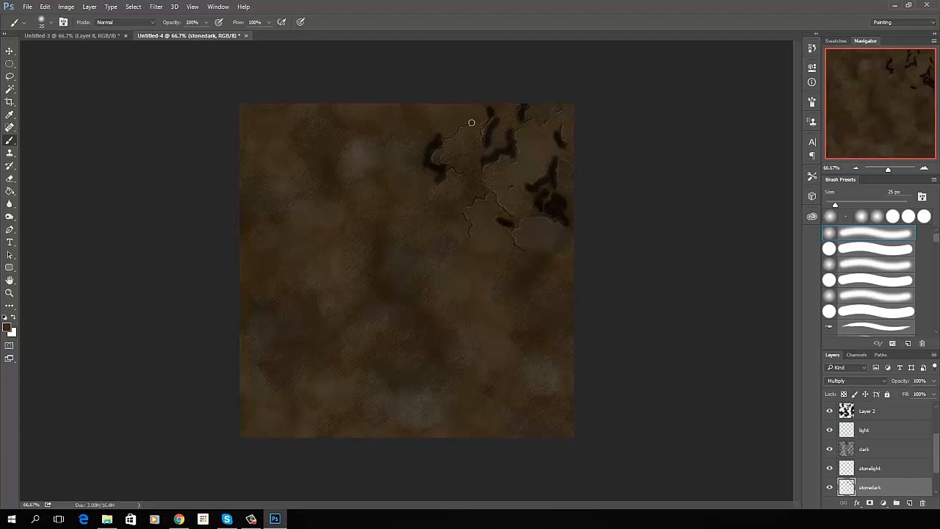
{"action": "left_click", "coordinate": [881, 469]}
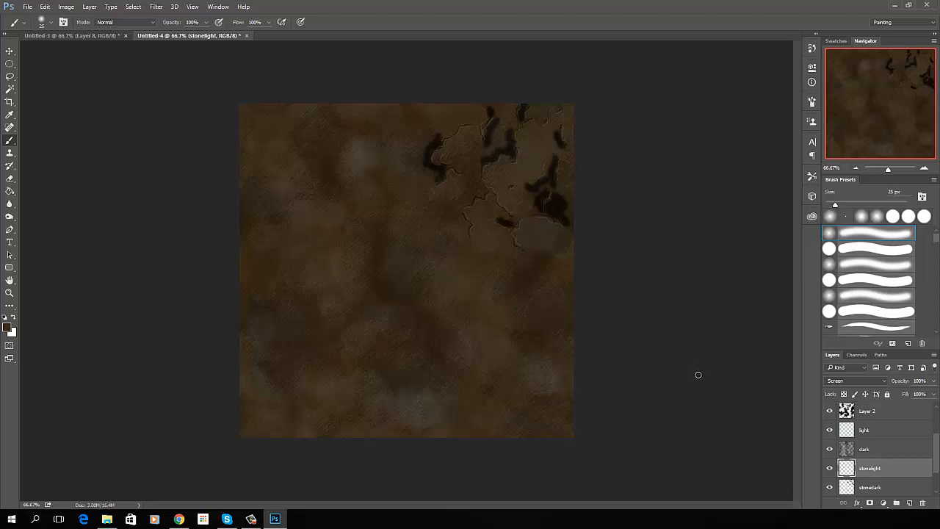
{"action": "left_click", "coordinate": [889, 487]}
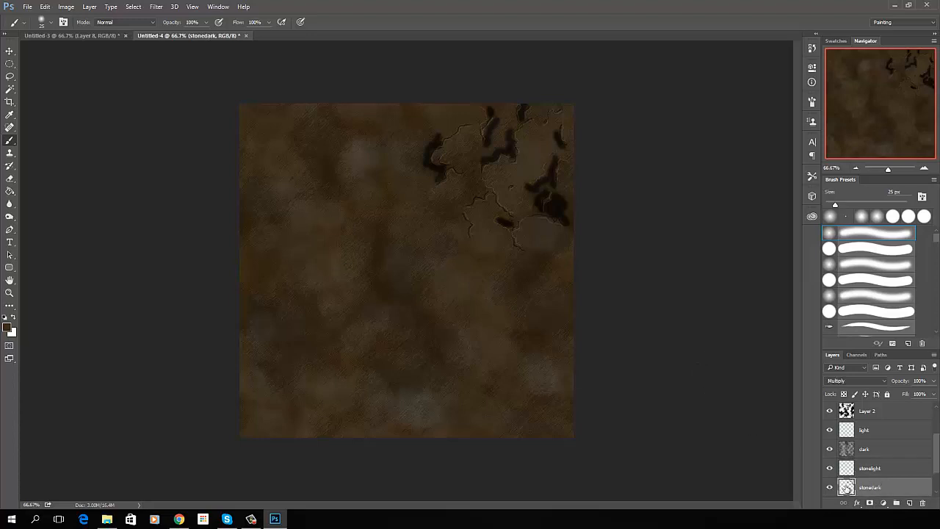
{"action": "left_click", "coordinate": [933, 393]}
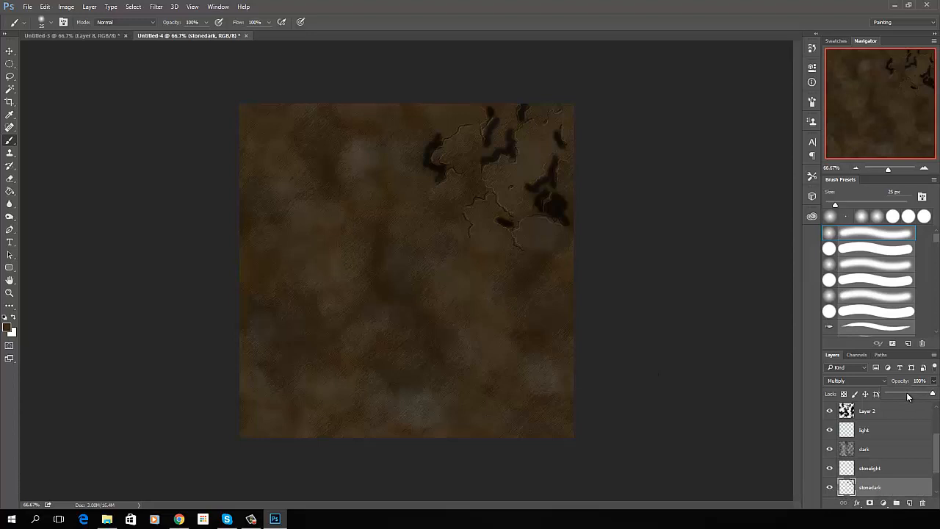
{"action": "left_click", "coordinate": [907, 395]}
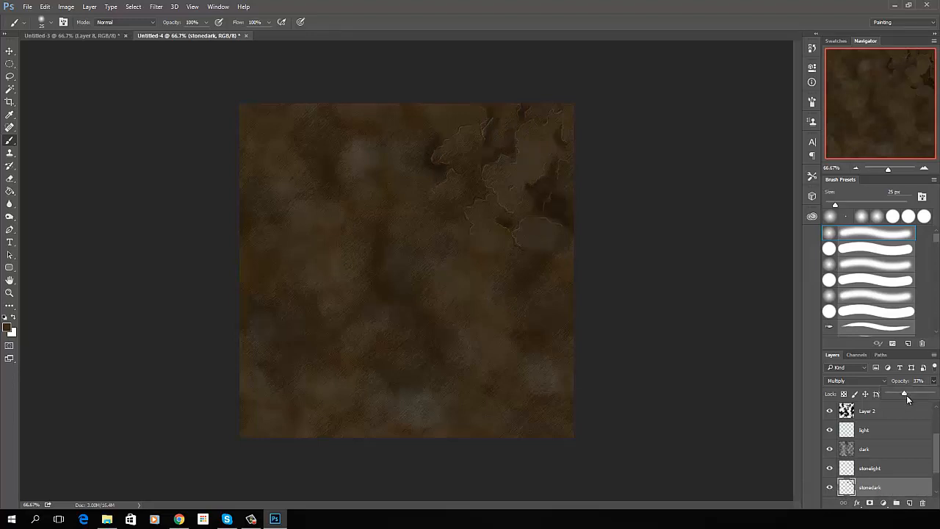
{"action": "left_click_drag", "start_coordinate": [904, 394], "coordinate": [901, 396]}
Brighten the crack lines on the stonelight layer with a Levels adjustment, lowering the white input level to about 66
{"action": "left_click", "coordinate": [888, 468]}
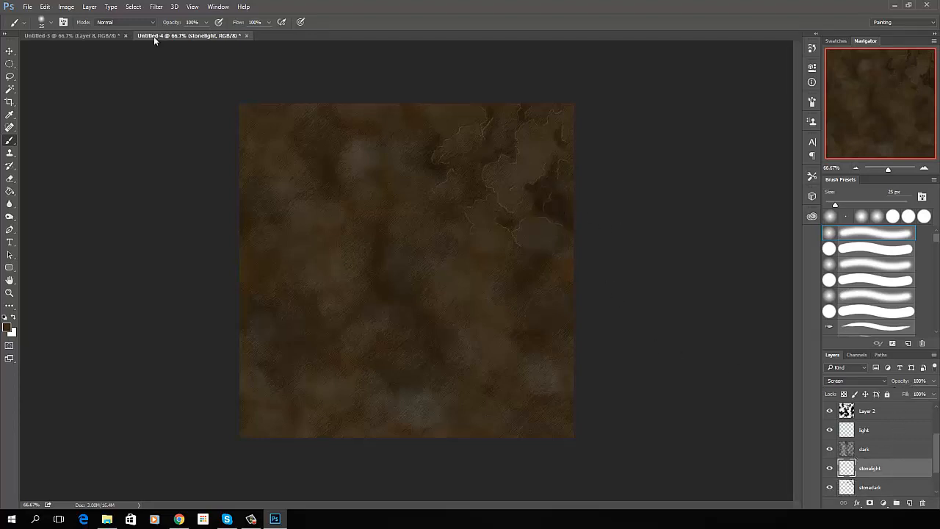
{"action": "left_click", "coordinate": [66, 7]}
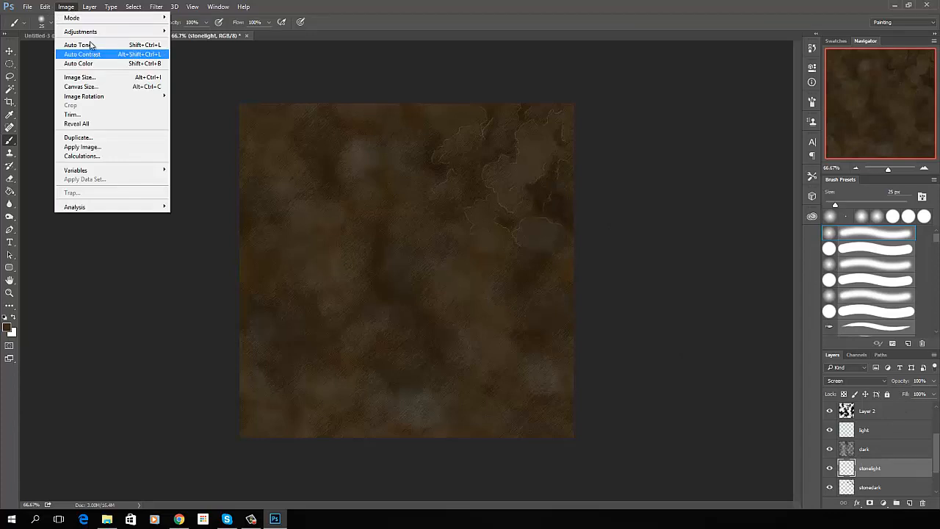
{"action": "mouse_move", "coordinate": [131, 32]}
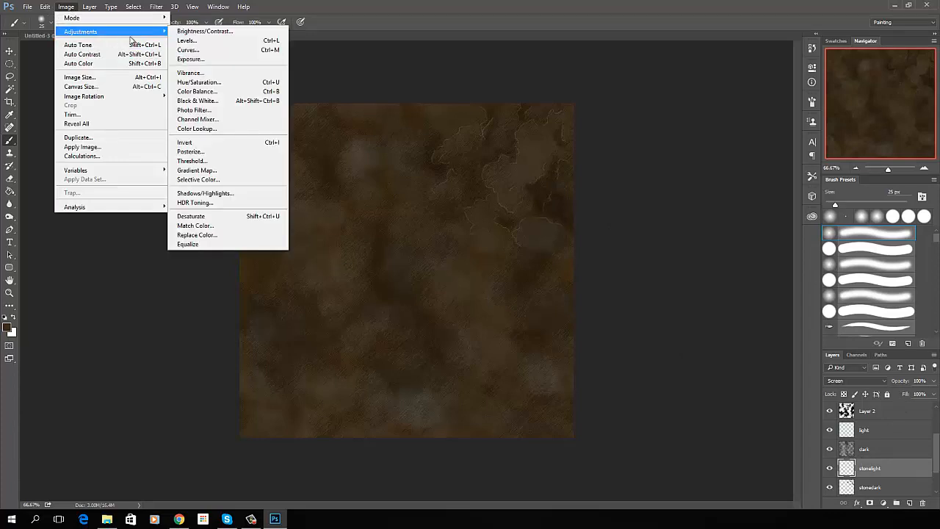
{"action": "left_click", "coordinate": [205, 40]}
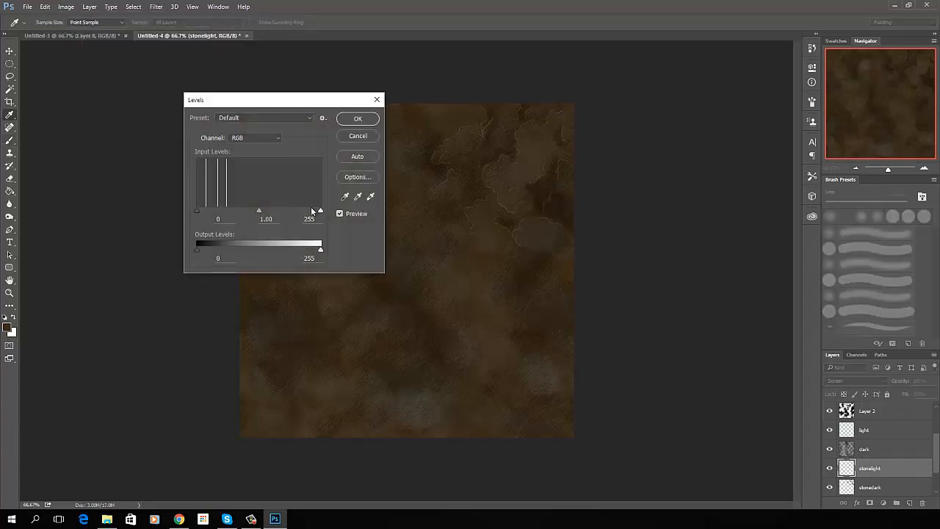
{"action": "left_click_drag", "start_coordinate": [321, 212], "coordinate": [229, 205]}
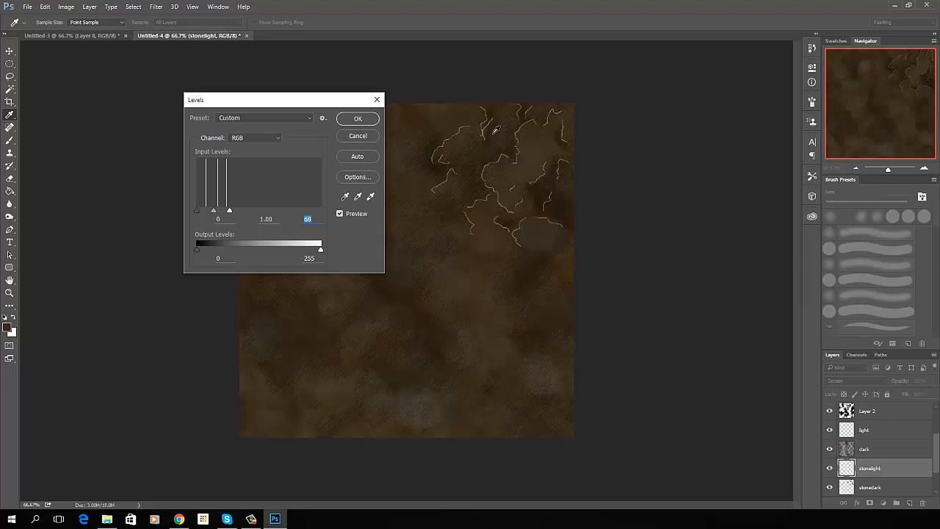
{"action": "left_click", "coordinate": [358, 120]}
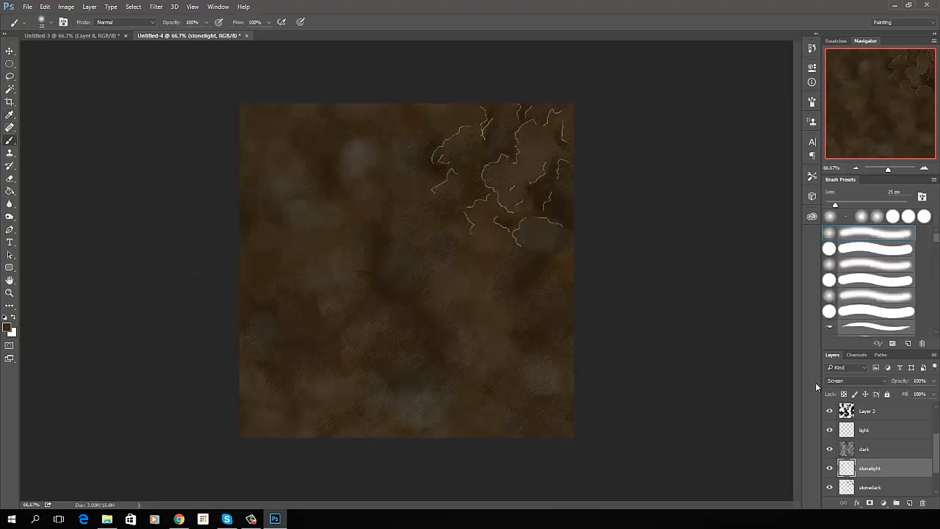
Reduce the opacity of the stonelight layer to 32% and check the texture at 25% zoom
{"action": "left_click", "coordinate": [933, 382]}
{"action": "left_click_drag", "start_coordinate": [899, 393], "coordinate": [906, 393]}
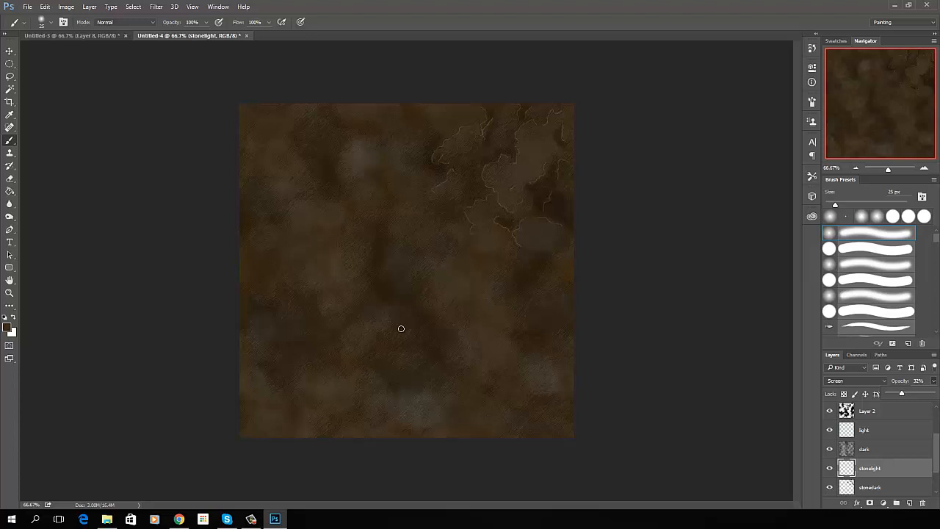
{"action": "key", "text": "ctrl+minus"}
{"action": "key", "text": "ctrl+minus"}
{"action": "key", "text": "ctrl+minus"}
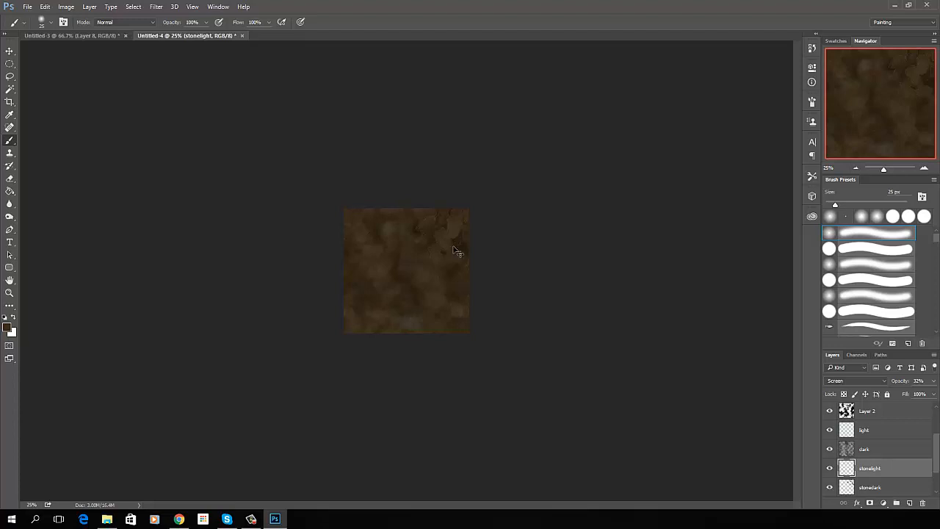
Hide the stonelight, stonedark and brown Layer 5 layers of the ground texture
{"action": "key", "text": "ctrl+plus"}
{"action": "key", "text": "ctrl+plus"}
{"action": "key", "text": "ctrl+plus"}
{"action": "key", "text": "ctrl+plus"}
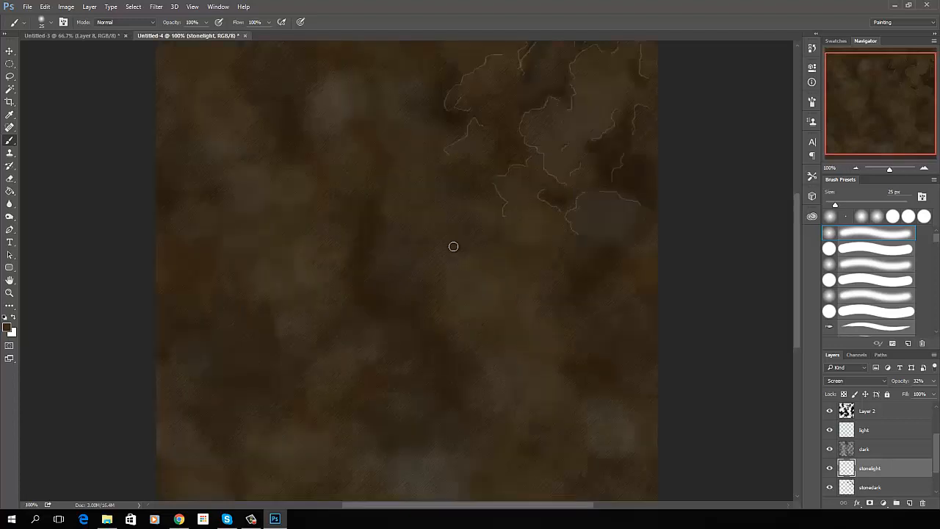
{"action": "key", "text": "ctrl+minus"}
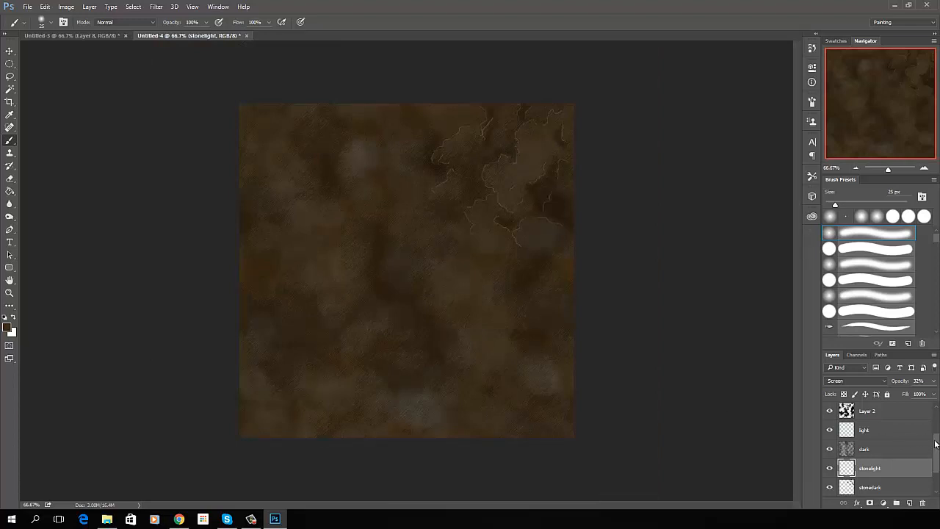
{"action": "left_click_drag", "start_coordinate": [938, 449], "coordinate": [907, 481]}
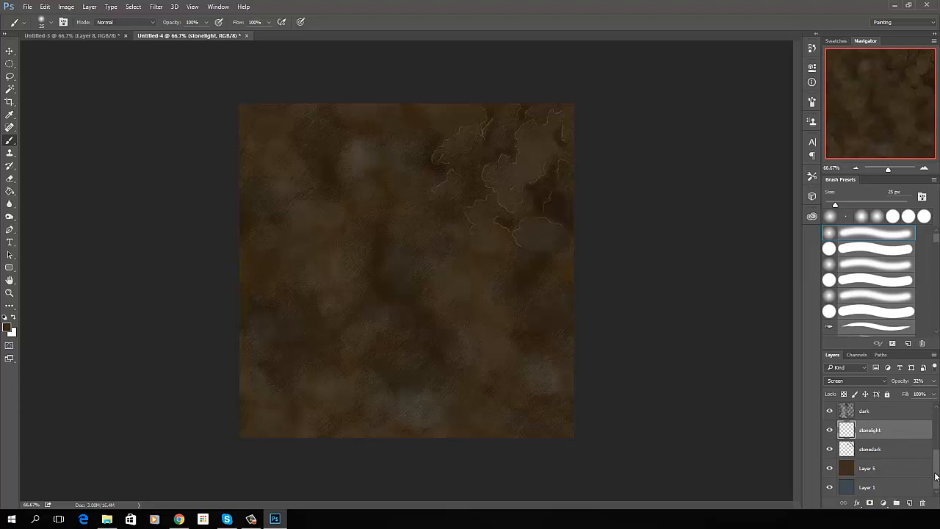
{"action": "mouse_move", "coordinate": [936, 476]}
{"action": "left_mouse_down"}
{"action": "mouse_move", "coordinate": [936, 446]}
{"action": "mouse_move", "coordinate": [936, 465]}
{"action": "left_mouse_up"}
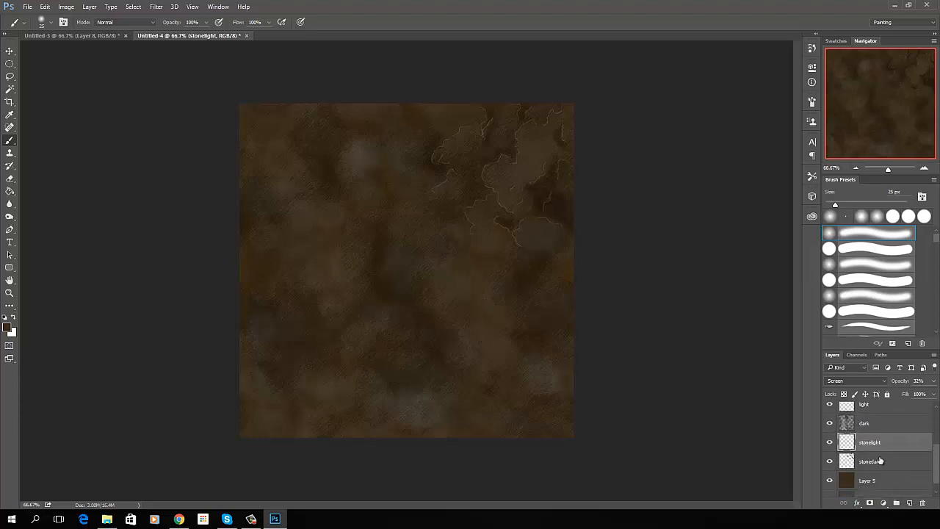
{"action": "left_click", "coordinate": [830, 444]}
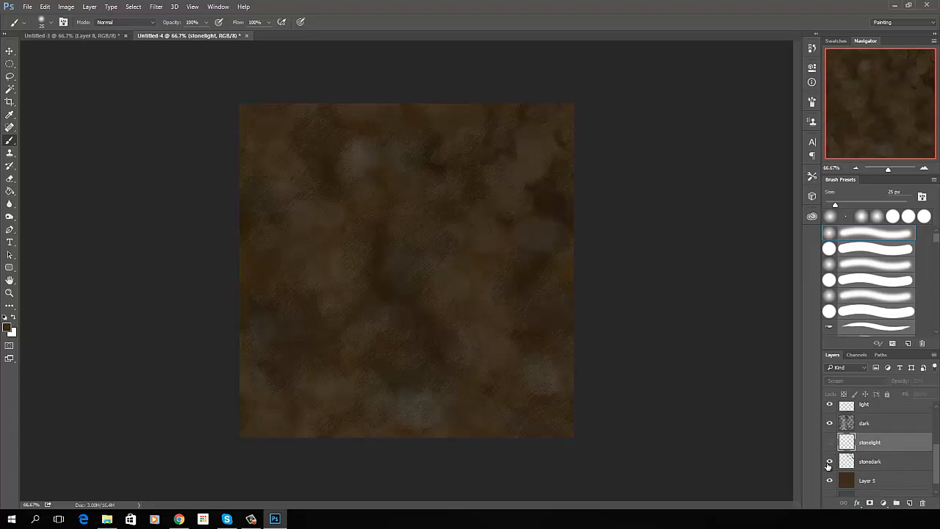
{"action": "left_click", "coordinate": [831, 463]}
{"action": "left_click", "coordinate": [830, 481]}
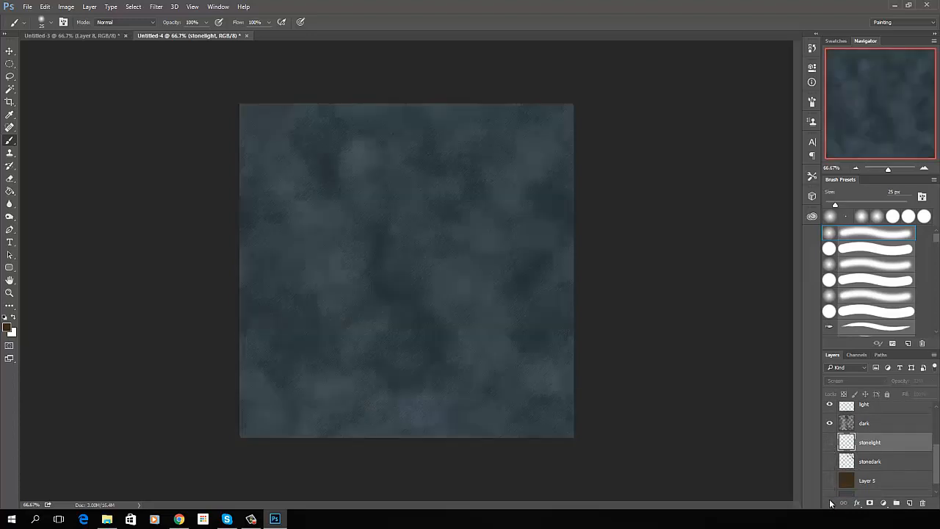
Show Layer 4 and the embossed Layer 3 again above the blue base
{"action": "left_click_drag", "start_coordinate": [936, 452], "coordinate": [936, 474]}
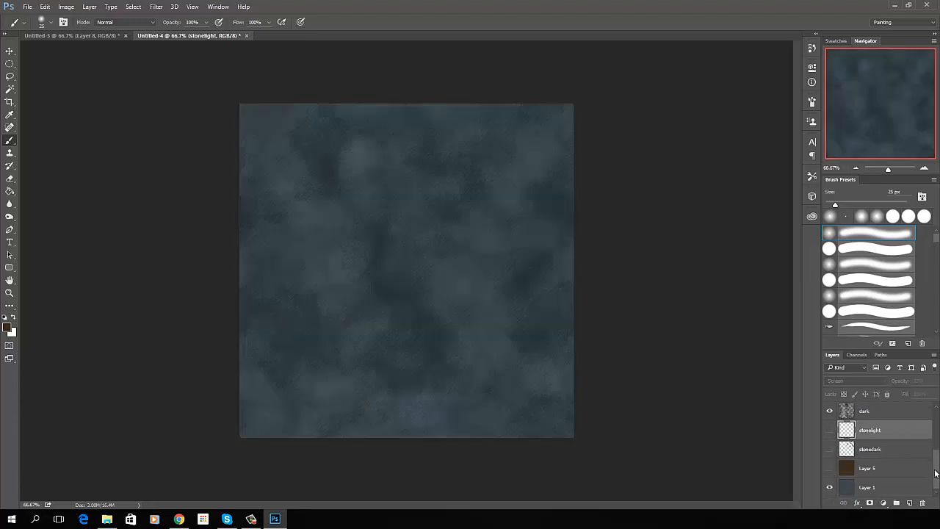
{"action": "scroll", "coordinate": [936, 474], "scroll_direction": "up", "scroll_amount": 5}
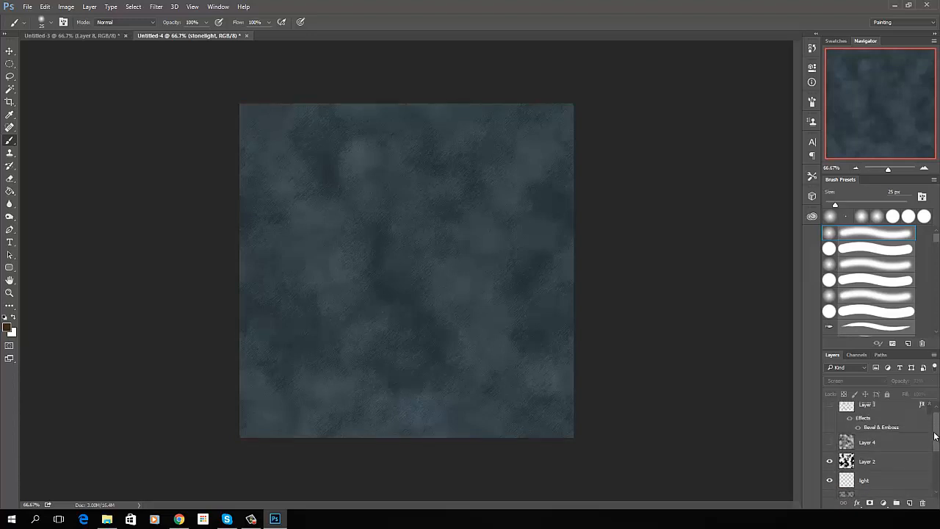
{"action": "left_click", "coordinate": [831, 450]}
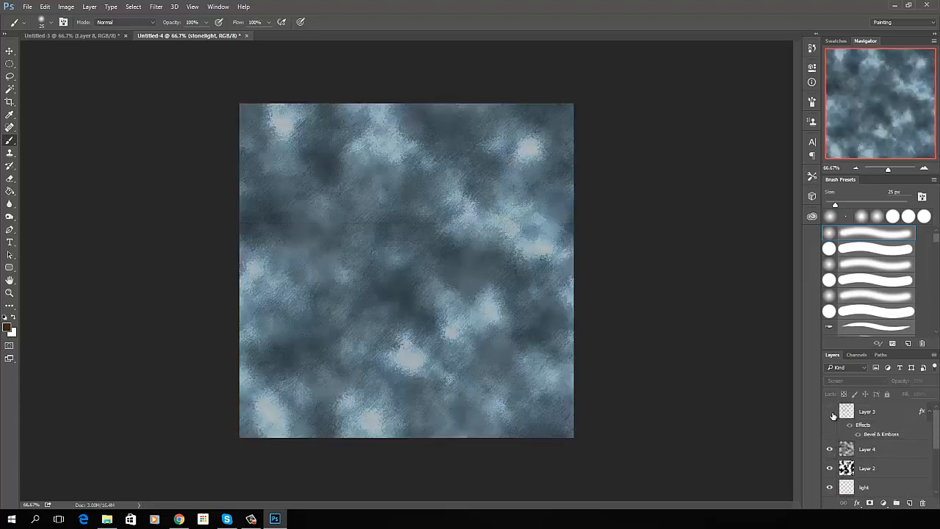
{"action": "left_click", "coordinate": [831, 413]}
{"action": "mouse_move", "coordinate": [937, 433]}
{"action": "left_mouse_down"}
{"action": "mouse_move", "coordinate": [937, 454]}
{"action": "mouse_move", "coordinate": [937, 430]}
{"action": "left_mouse_up"}
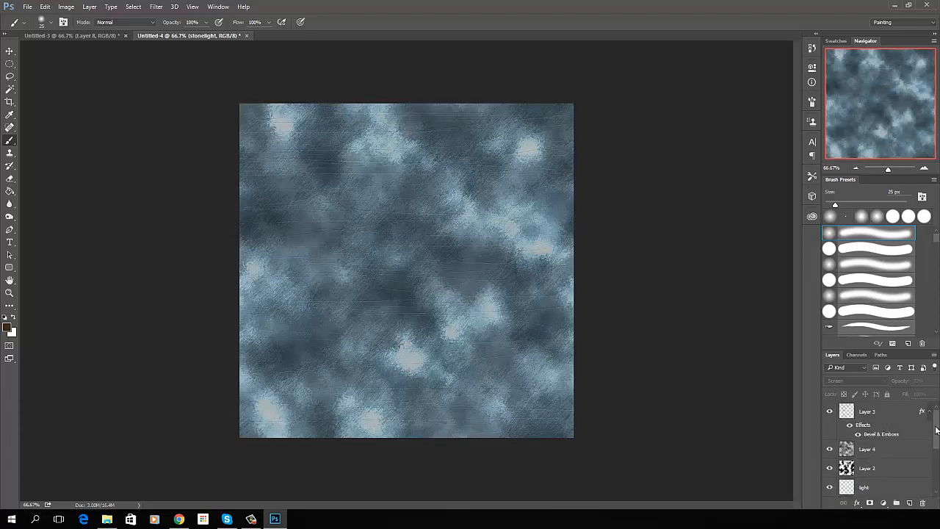
Create a new 128 x 128 pixel document with a transparent background
{"action": "left_click", "coordinate": [28, 7]}
{"action": "left_click", "coordinate": [36, 16]}
{"action": "left_click", "coordinate": [380, 187]}
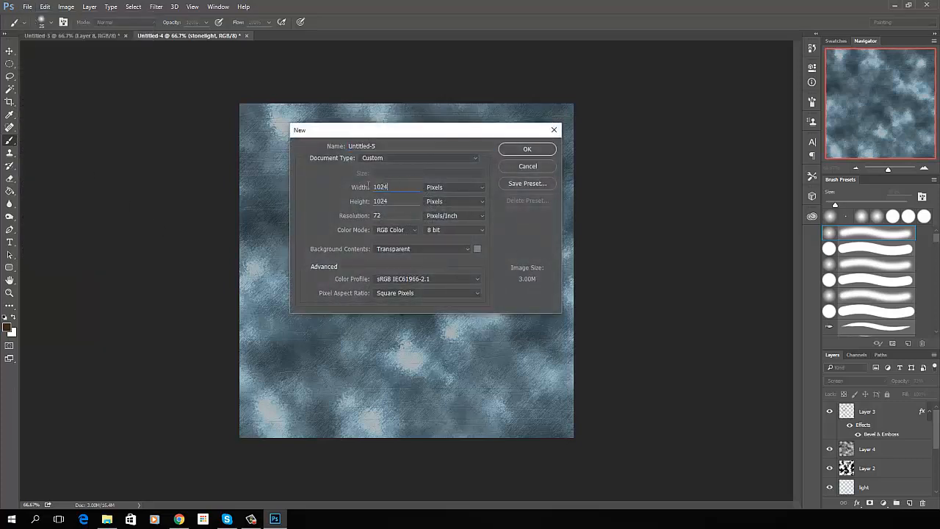
{"action": "double_click", "coordinate": [380, 187]}
{"action": "type", "text": "128"}
{"action": "double_click", "coordinate": [380, 200]}
{"action": "type", "text": "12"}
{"action": "key", "text": "Return"}
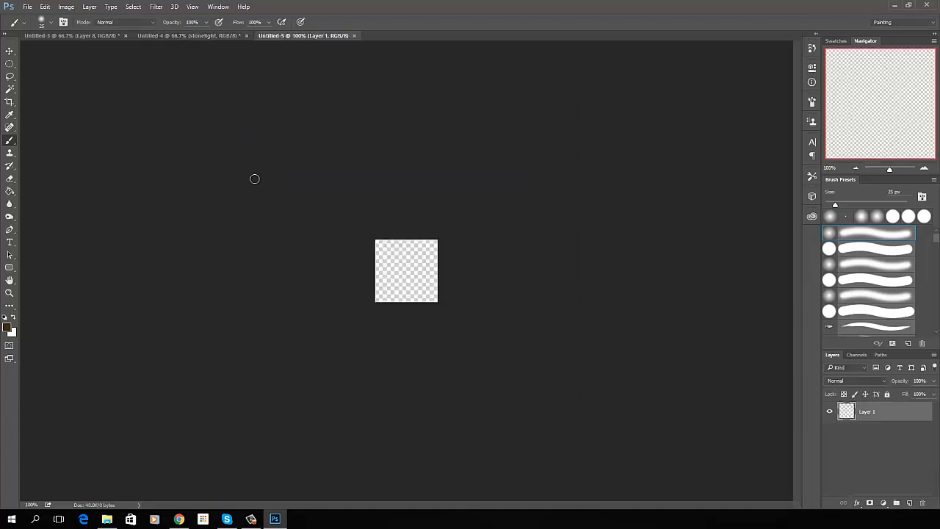
Make a circular selection with the Elliptical Marquee that spans the whole 128 px canvas
{"action": "left_click", "coordinate": [10, 65]}
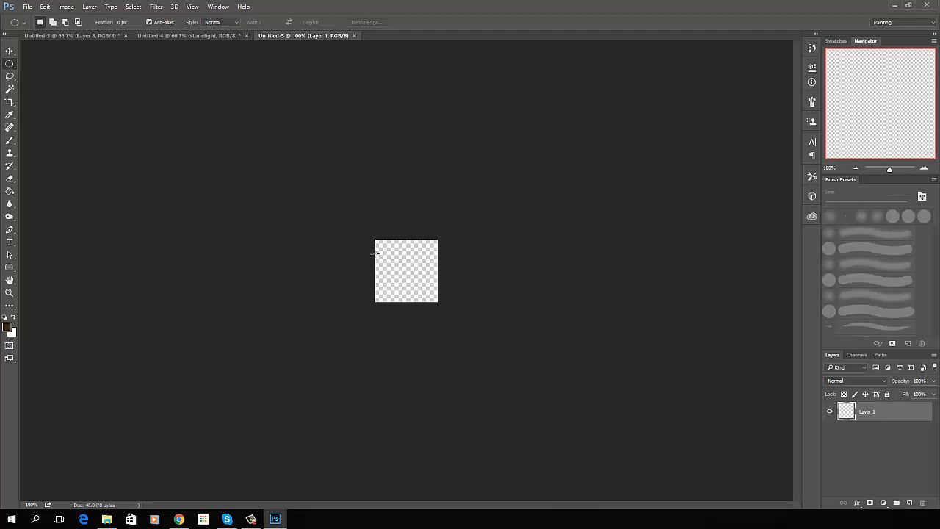
{"action": "key", "text": "ctrl+plus"}
{"action": "key", "text": "ctrl+plus"}
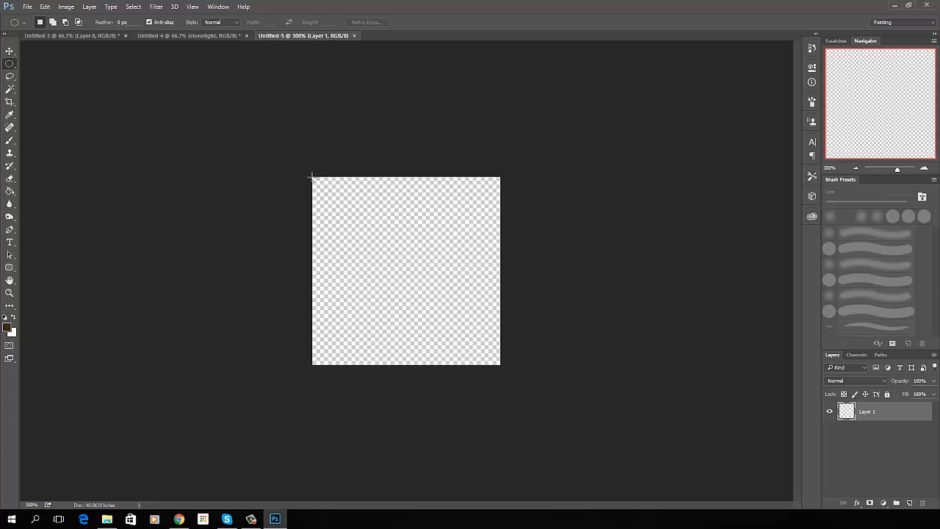
{"action": "left_click_drag", "start_coordinate": [312, 177], "coordinate": [501, 365]}
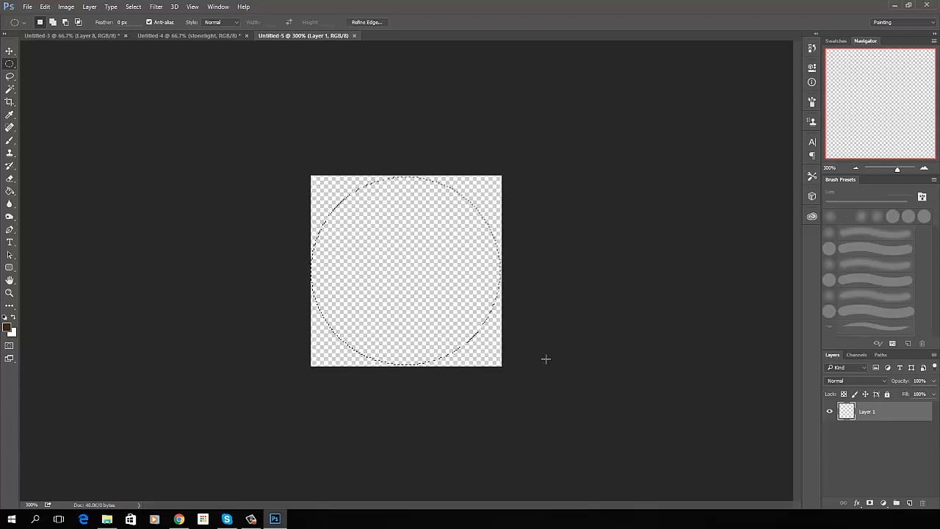
Sample the blue-grey colour 4d626b from the cloudy texture in Untitled-4 as the foreground colour
{"action": "left_click", "coordinate": [178, 34]}
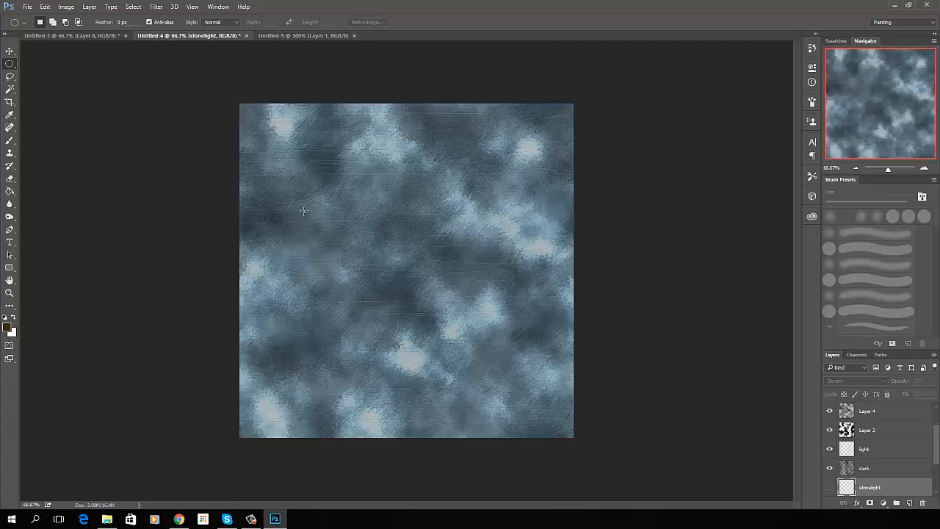
{"action": "left_click", "coordinate": [9, 330]}
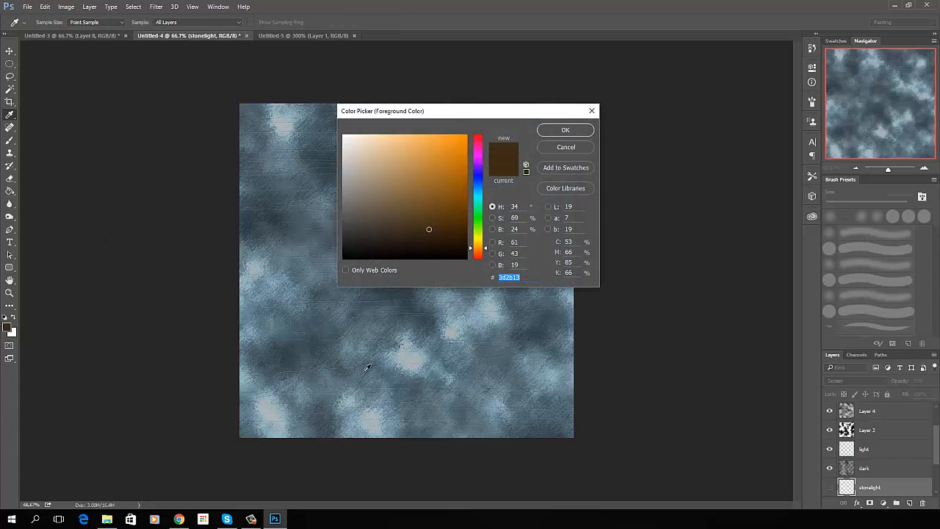
{"action": "left_click", "coordinate": [309, 287]}
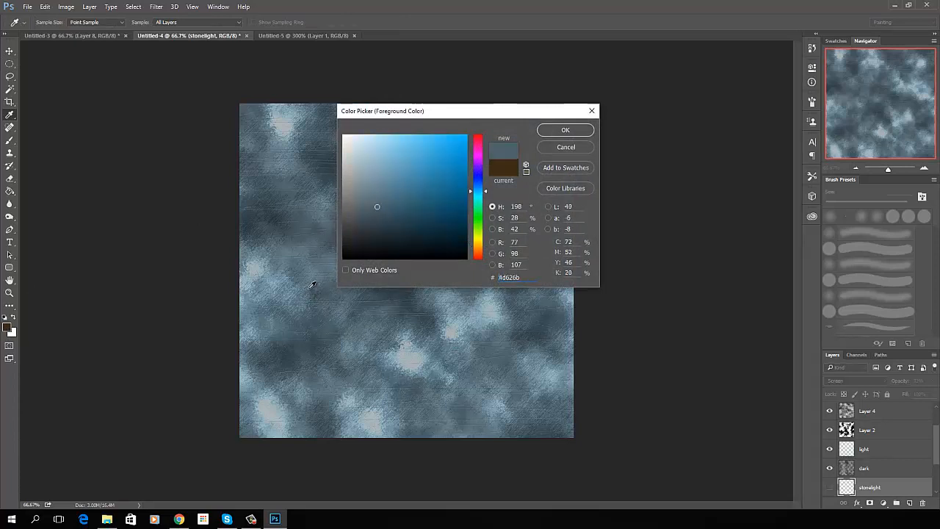
{"action": "left_click", "coordinate": [564, 131]}
{"action": "key", "text": "m"}
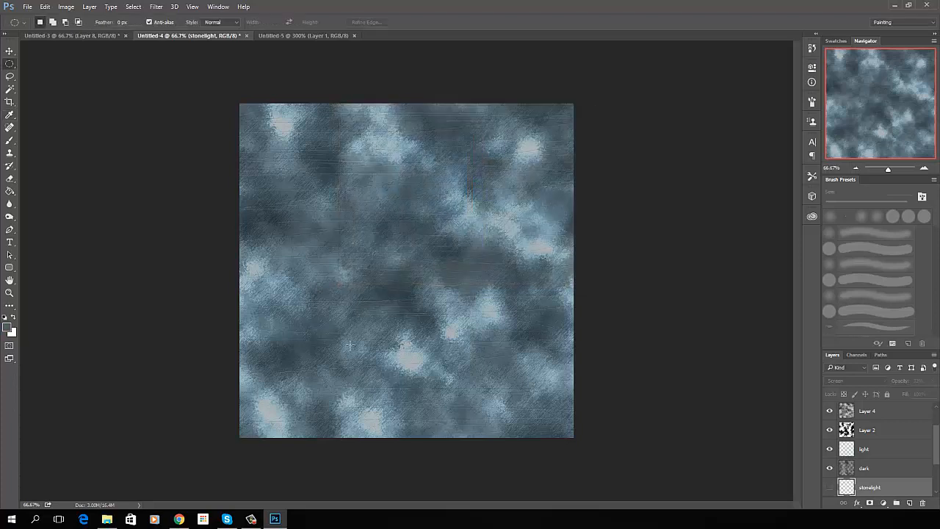
Fill the circular selection in Untitled-5 with the blue-grey foreground colour and deselect it
{"action": "left_click", "coordinate": [299, 36]}
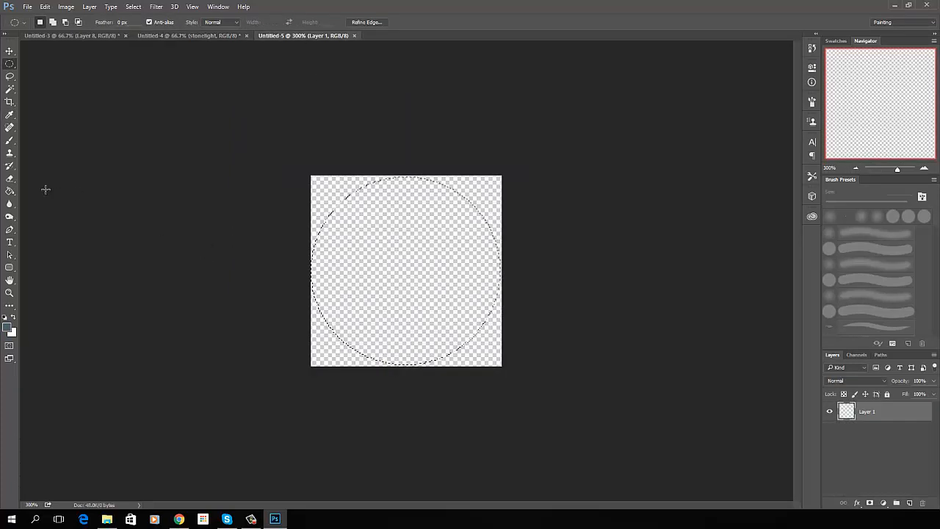
{"action": "left_click", "coordinate": [10, 191]}
{"action": "left_click", "coordinate": [397, 264]}
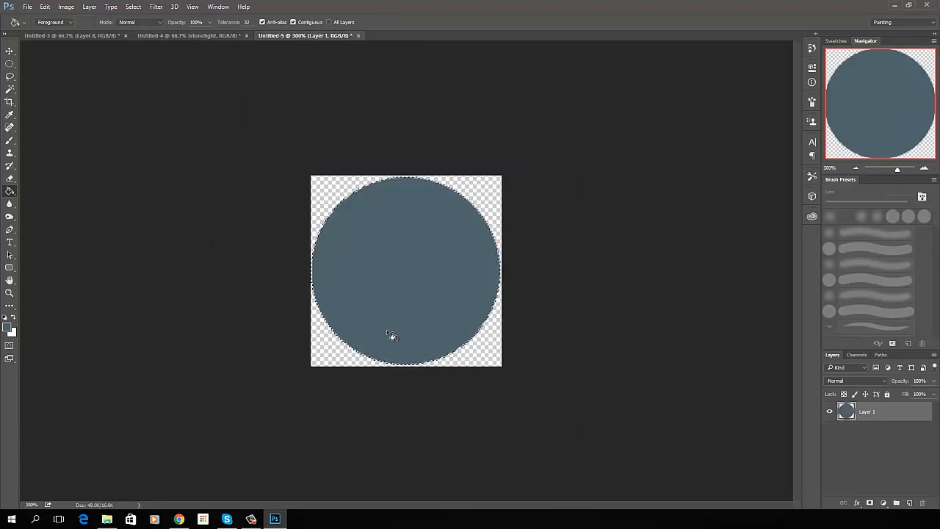
{"action": "key", "text": "ctrl+d"}
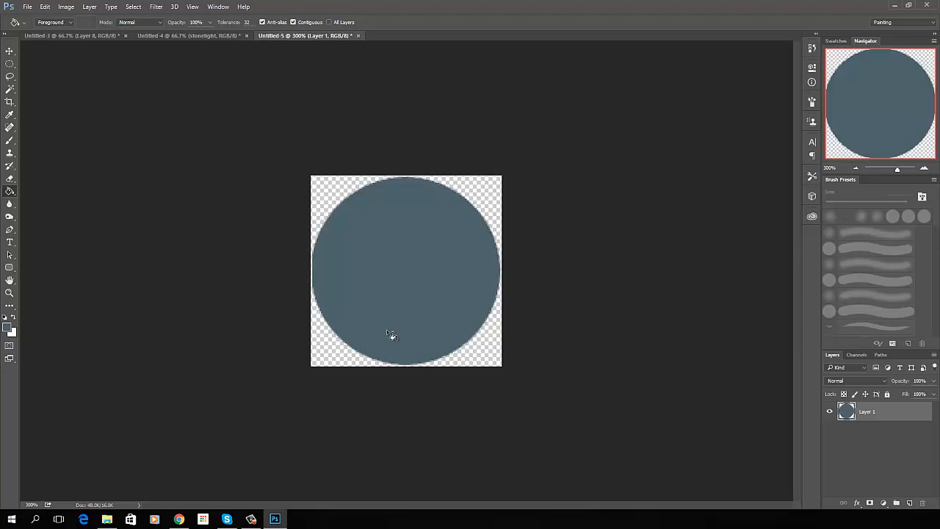
Load the circle's outline as a selection and lighten its upper-left side with the Dodge tool, using a soft 70 px brush at 100% exposure
{"action": "left_click", "coordinate": [847, 412], "text": "ctrl"}
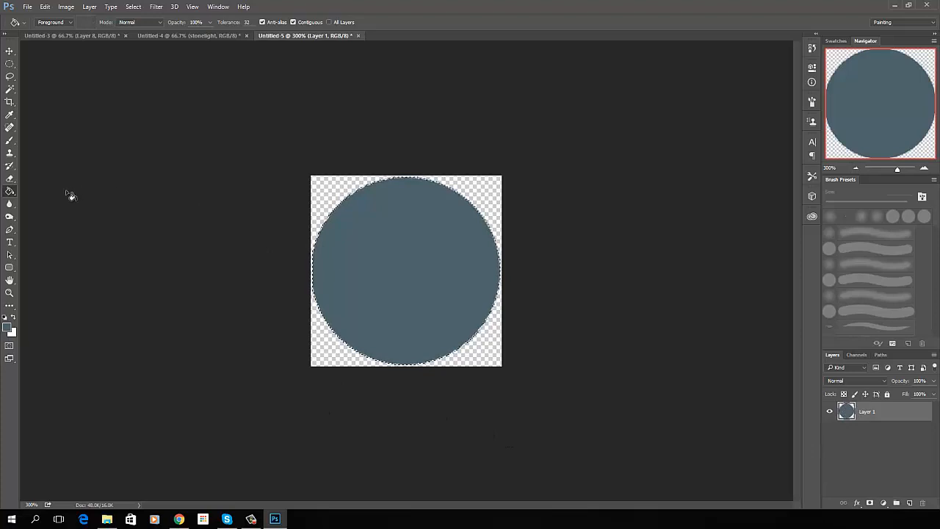
{"action": "left_click", "coordinate": [10, 216]}
{"action": "right_click", "coordinate": [9, 216]}
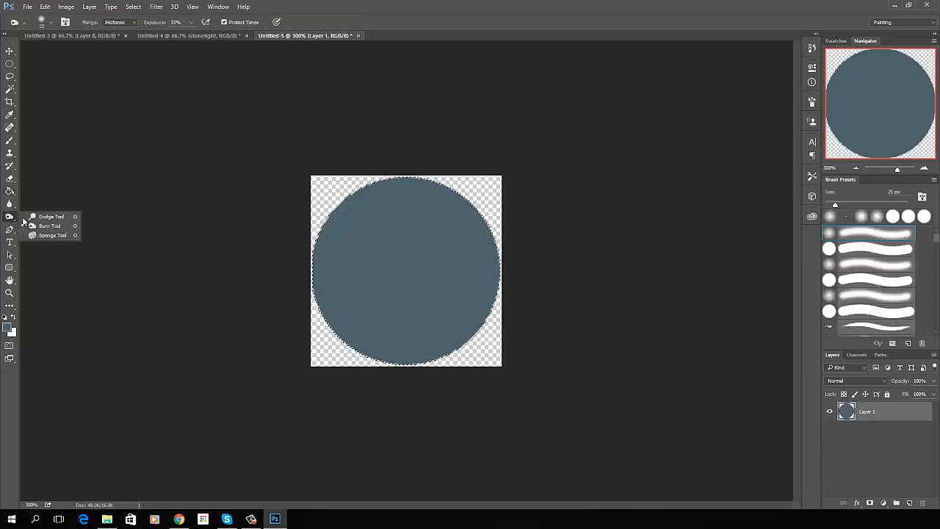
{"action": "left_click", "coordinate": [49, 217]}
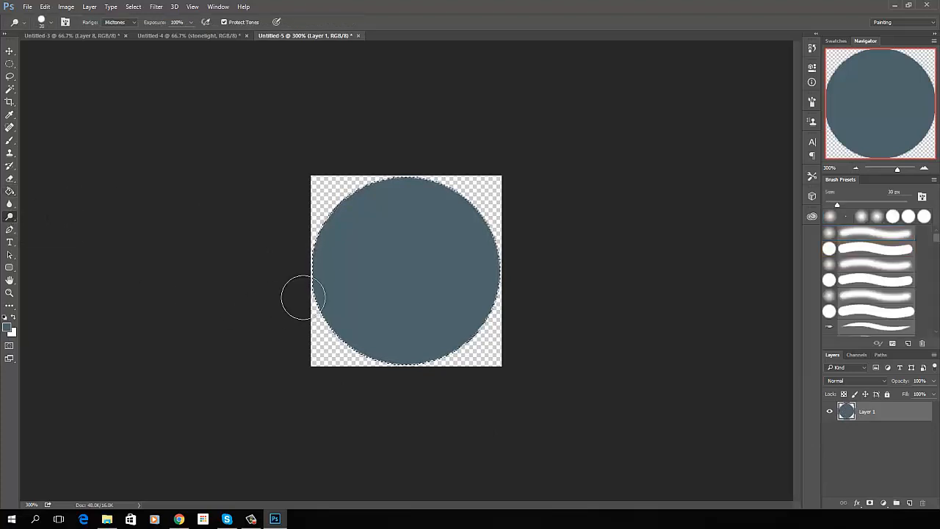
{"action": "left_click", "coordinate": [869, 249]}
{"action": "left_click", "coordinate": [870, 238]}
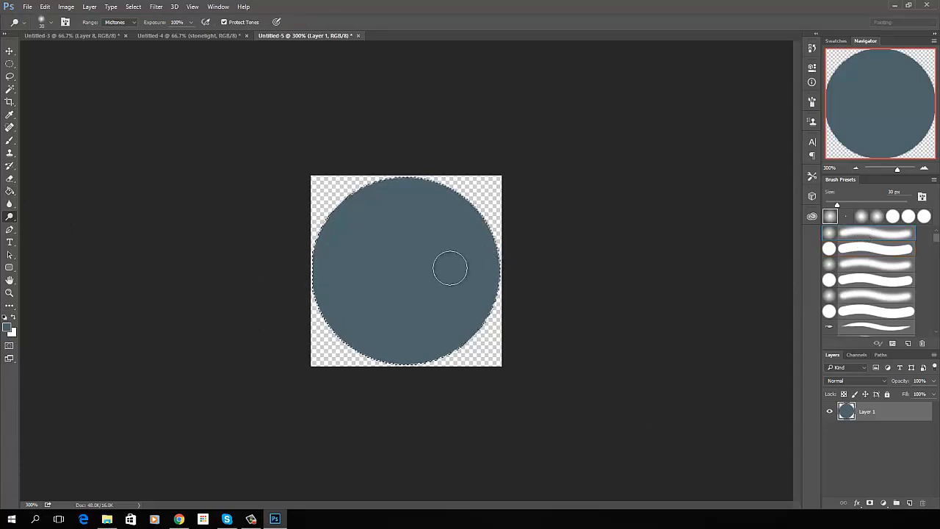
{"action": "key", "text": "bracketright"}
{"action": "key", "text": "bracketright"}
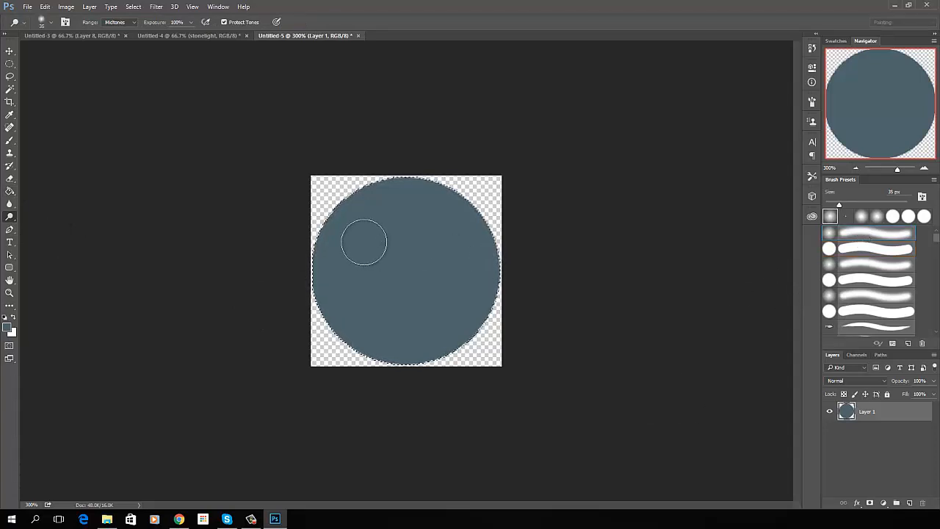
{"action": "key", "text": "bracketright"}
{"action": "key", "text": "bracketright"}
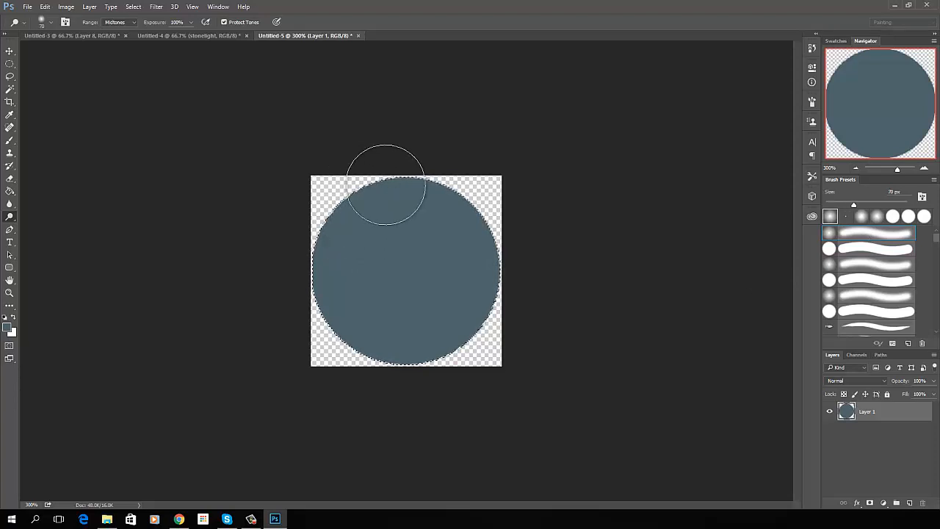
{"action": "mouse_move", "coordinate": [433, 172]}
{"action": "left_mouse_down"}
{"action": "mouse_move", "coordinate": [393, 178]}
{"action": "mouse_move", "coordinate": [308, 269]}
{"action": "mouse_move", "coordinate": [393, 190]}
{"action": "mouse_move", "coordinate": [343, 235]}
{"action": "mouse_move", "coordinate": [323, 308]}
{"action": "left_mouse_up"}
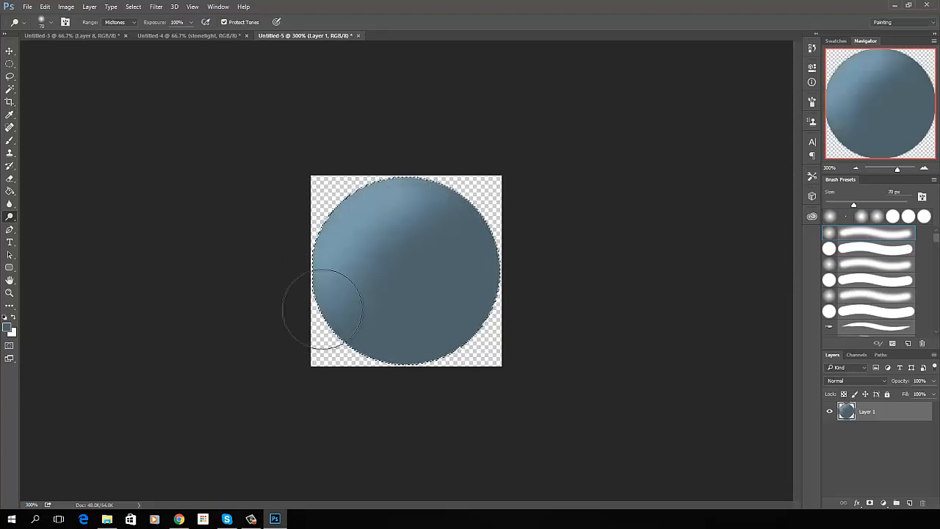
{"action": "mouse_move", "coordinate": [343, 230]}
{"action": "left_mouse_down"}
{"action": "mouse_move", "coordinate": [488, 188]}
{"action": "mouse_move", "coordinate": [441, 180]}
{"action": "mouse_move", "coordinate": [330, 267]}
{"action": "mouse_move", "coordinate": [354, 300]}
{"action": "left_mouse_up"}
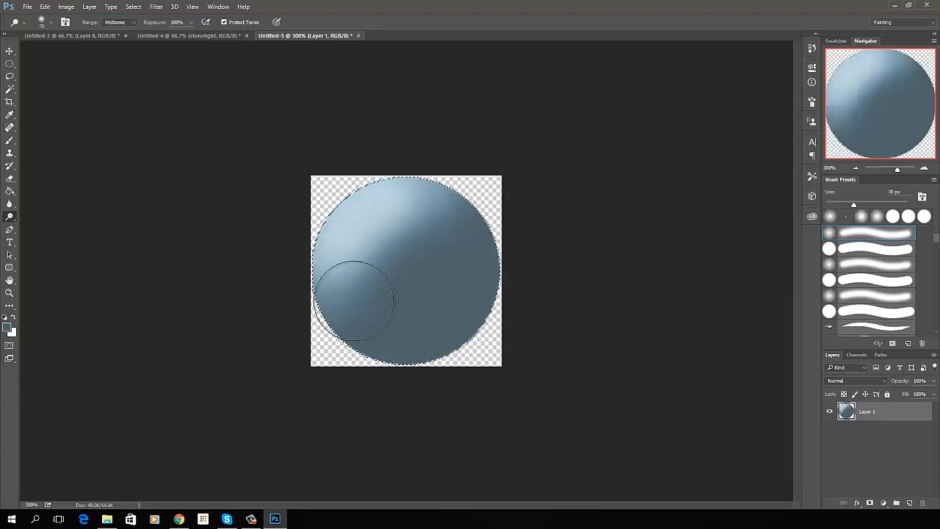
{"action": "left_click_drag", "start_coordinate": [377, 242], "coordinate": [371, 227]}
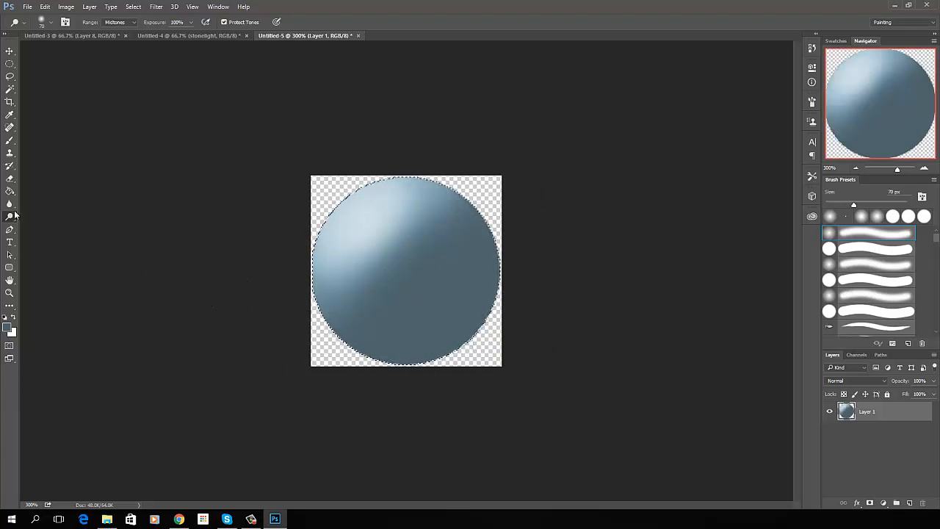
Darken the lower-right side of the circle with the Burn tool, using a soft 90 px brush at 33% exposure
{"action": "right_click", "coordinate": [12, 216]}
{"action": "left_click", "coordinate": [44, 224]}
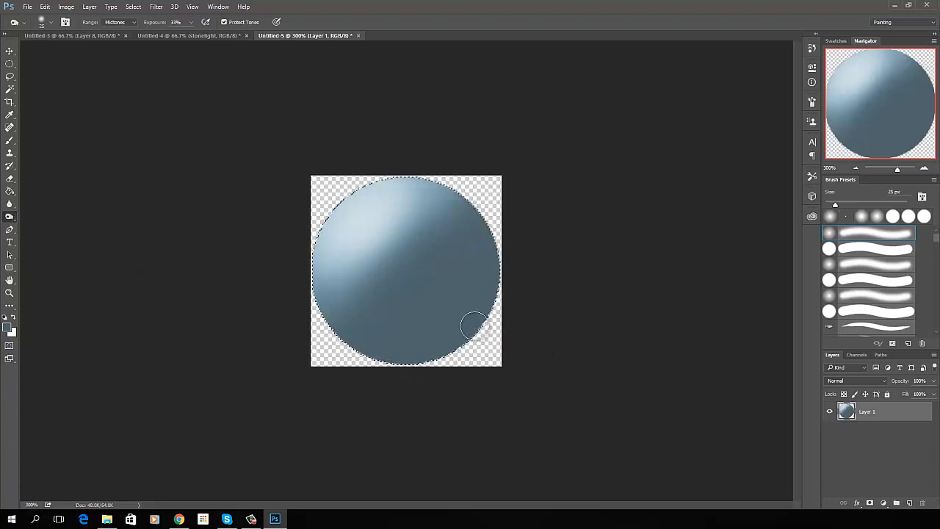
{"action": "key", "text": "bracketright"}
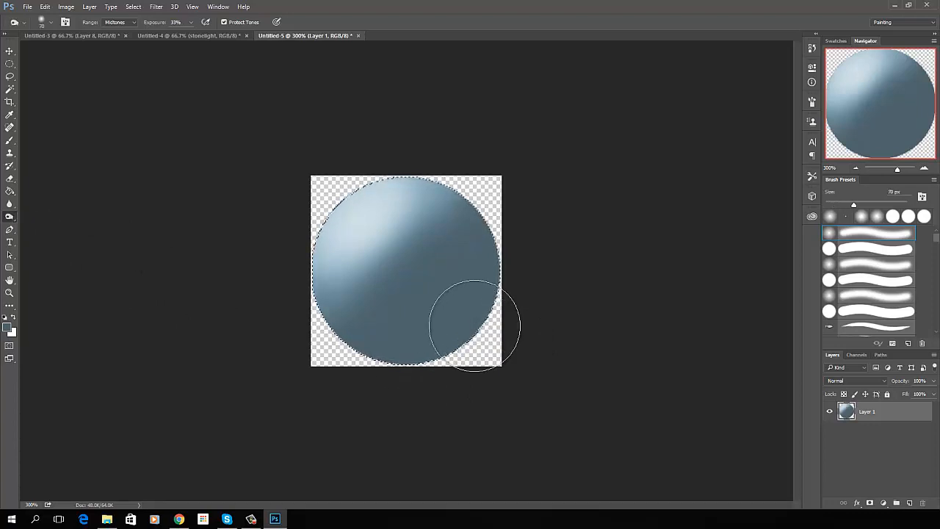
{"action": "key", "text": "bracketright"}
{"action": "key", "text": "bracketright"}
{"action": "mouse_move", "coordinate": [476, 324]}
{"action": "left_mouse_down"}
{"action": "mouse_move", "coordinate": [487, 263]}
{"action": "mouse_move", "coordinate": [417, 340]}
{"action": "mouse_move", "coordinate": [363, 353]}
{"action": "mouse_move", "coordinate": [337, 338]}
{"action": "mouse_move", "coordinate": [451, 366]}
{"action": "mouse_move", "coordinate": [492, 265]}
{"action": "mouse_move", "coordinate": [485, 243]}
{"action": "mouse_move", "coordinate": [460, 336]}
{"action": "mouse_move", "coordinate": [361, 361]}
{"action": "mouse_move", "coordinate": [385, 360]}
{"action": "mouse_move", "coordinate": [469, 287]}
{"action": "mouse_move", "coordinate": [469, 222]}
{"action": "mouse_move", "coordinate": [484, 277]}
{"action": "mouse_move", "coordinate": [366, 372]}
{"action": "mouse_move", "coordinate": [442, 351]}
{"action": "mouse_move", "coordinate": [457, 301]}
{"action": "left_mouse_up"}
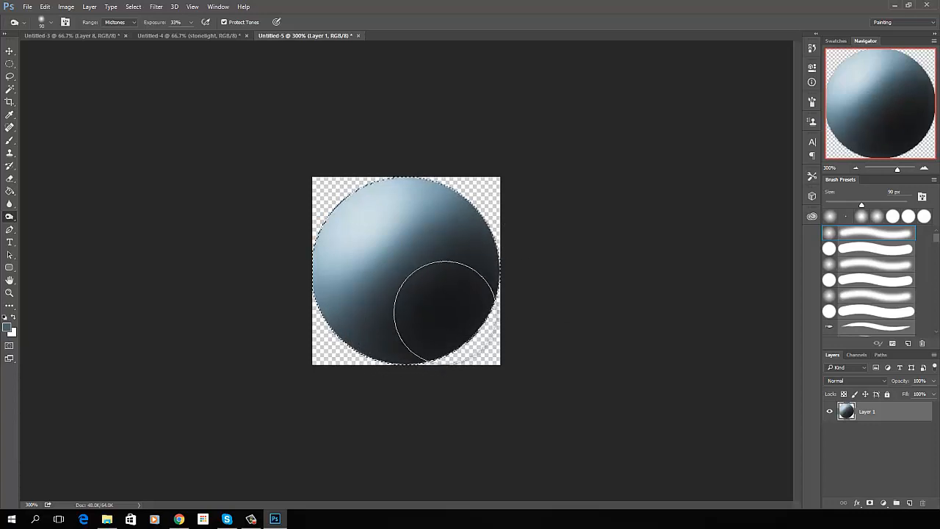
Paint a diagonal groove across the middle of the sphere with a soft 7 px brush in dark blue-grey 253034
{"action": "left_click", "coordinate": [9, 142]}
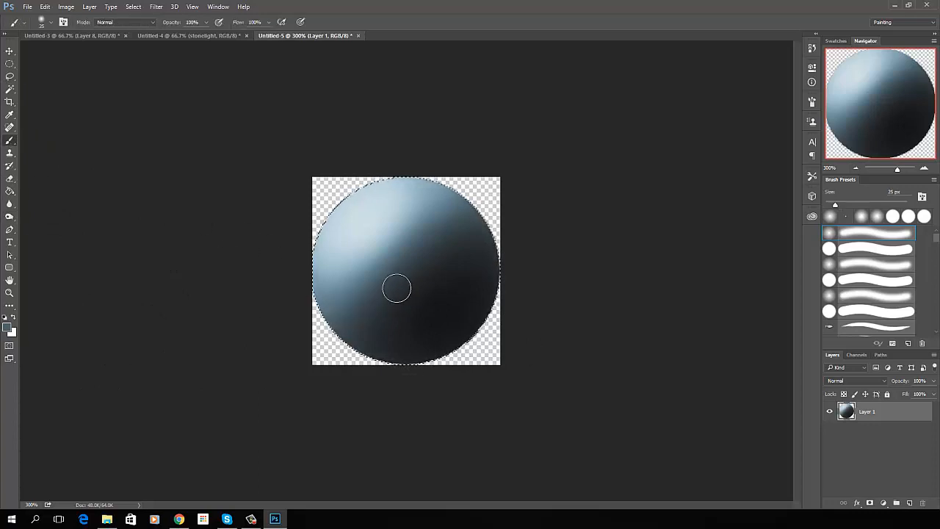
{"action": "key", "text": "bracketleft"}
{"action": "key", "text": "bracketleft"}
{"action": "key", "text": "bracketleft"}
{"action": "key", "text": "bracketleft"}
{"action": "left_click", "coordinate": [8, 327]}
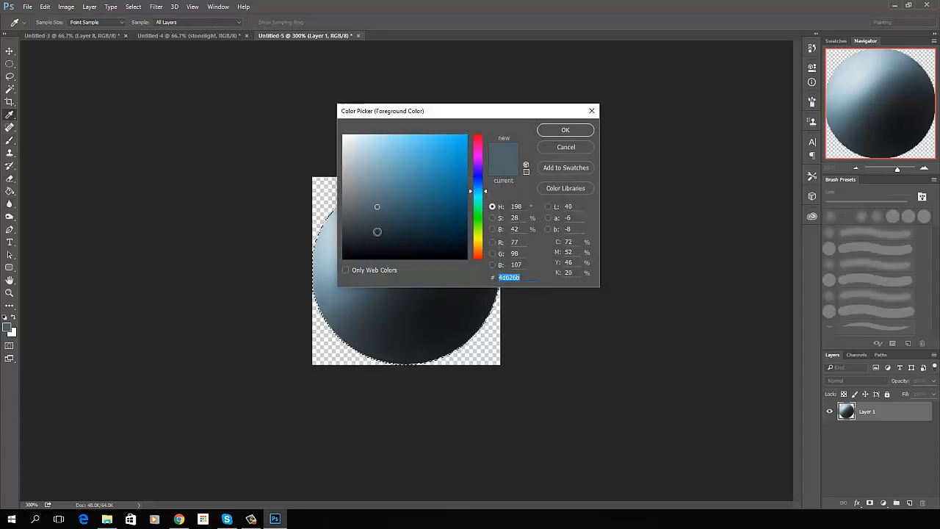
{"action": "left_click", "coordinate": [379, 232]}
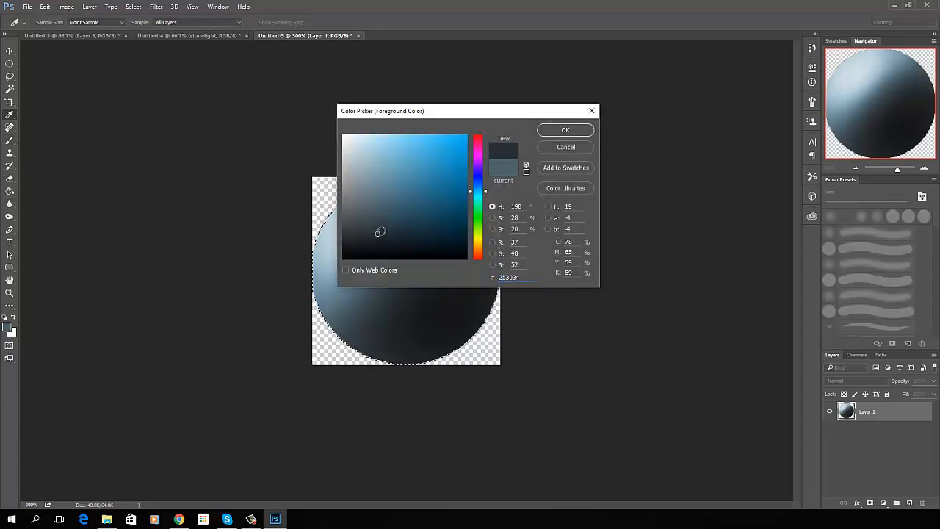
{"action": "left_click", "coordinate": [553, 132]}
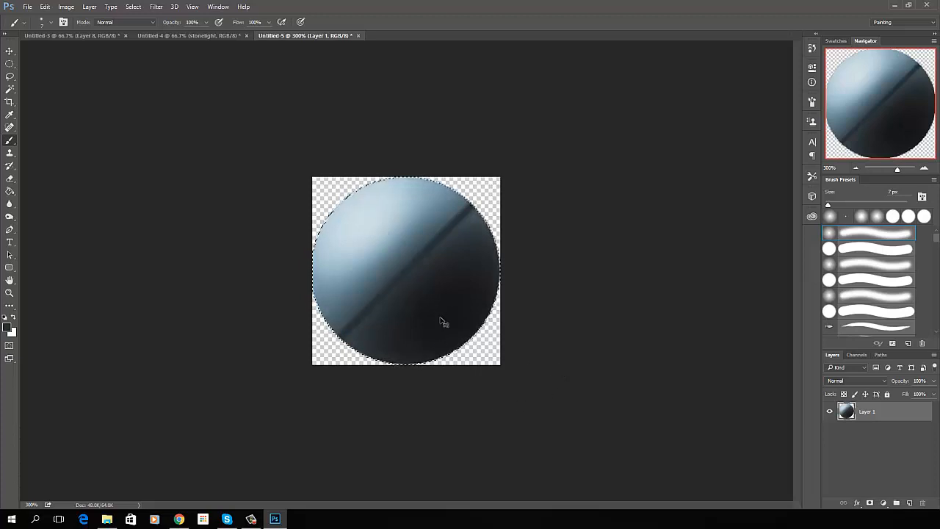
Copy the whole sphere image from Untitled-5 and paste it into Untitled-4 directly above Layer 3
{"action": "key", "text": "ctrl+d"}
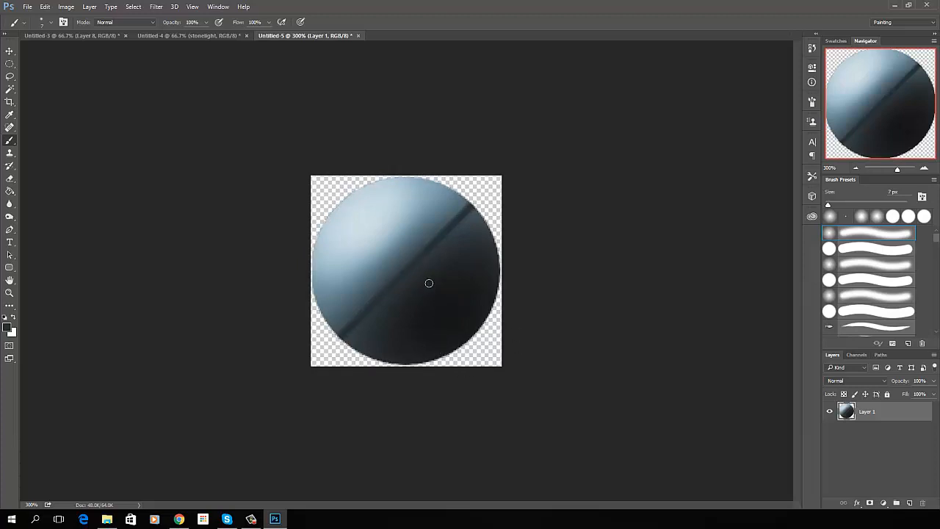
{"action": "key", "text": "ctrl+a"}
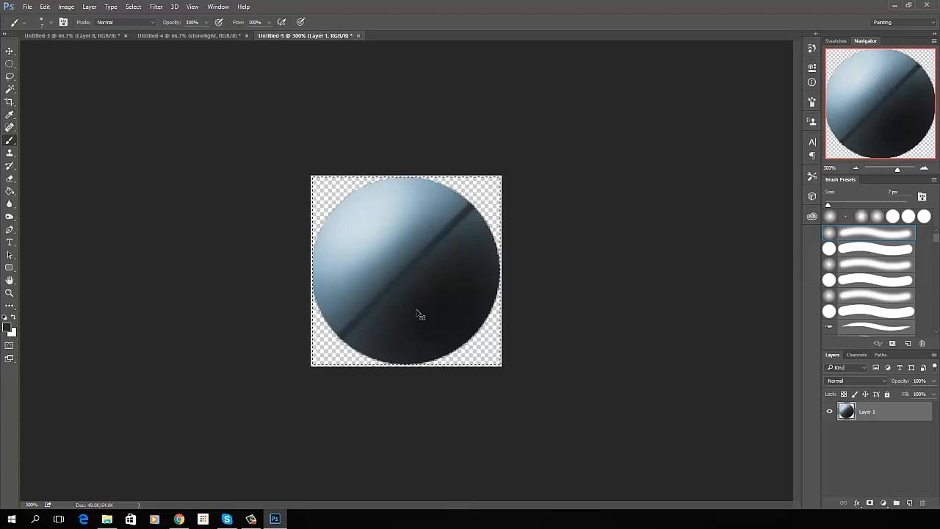
{"action": "left_click", "coordinate": [160, 36]}
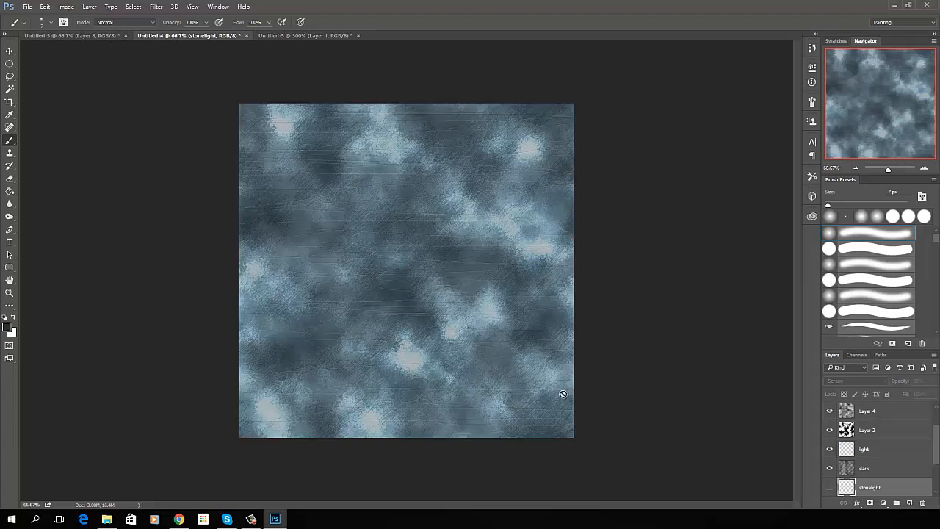
{"action": "left_click_drag", "start_coordinate": [939, 457], "coordinate": [939, 434]}
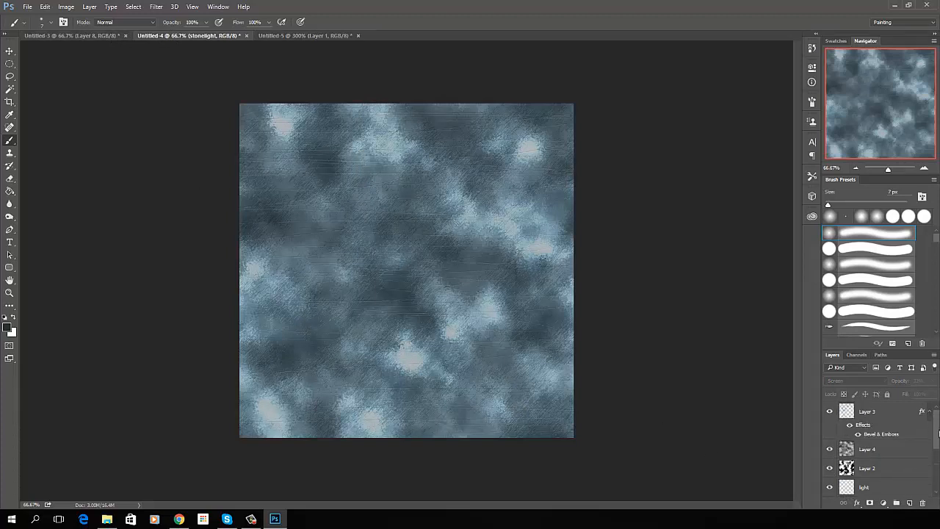
{"action": "left_click", "coordinate": [882, 417]}
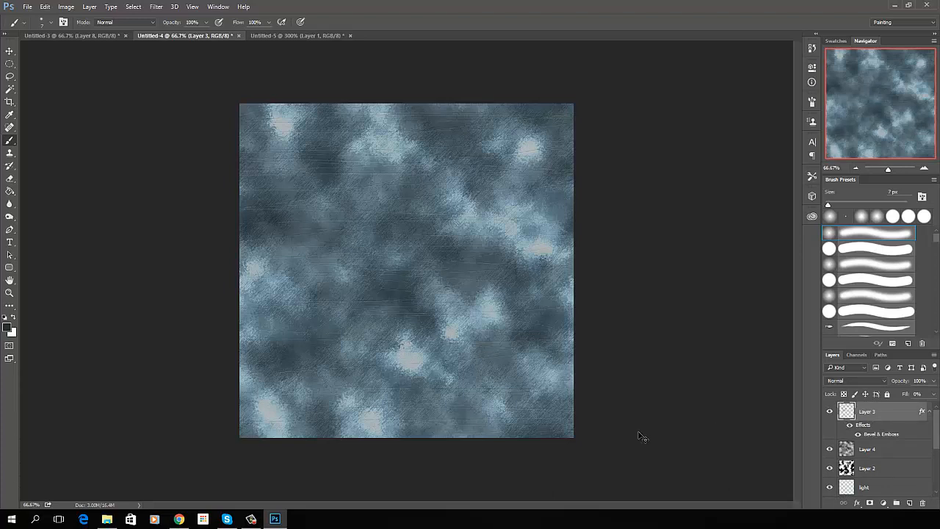
{"action": "key", "text": "ctrl+v"}
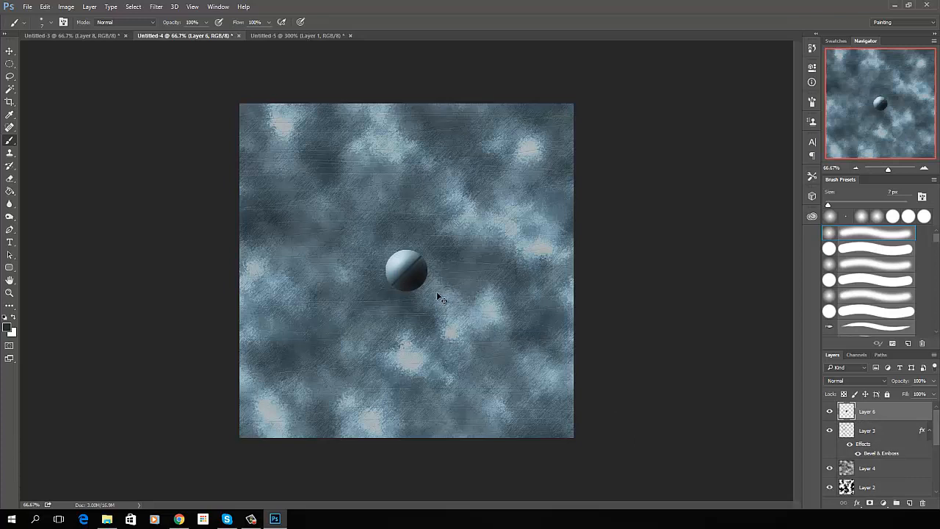
Try to scale the pasted sphere down to about 18% of its size
{"action": "key", "text": "ctrl+t"}
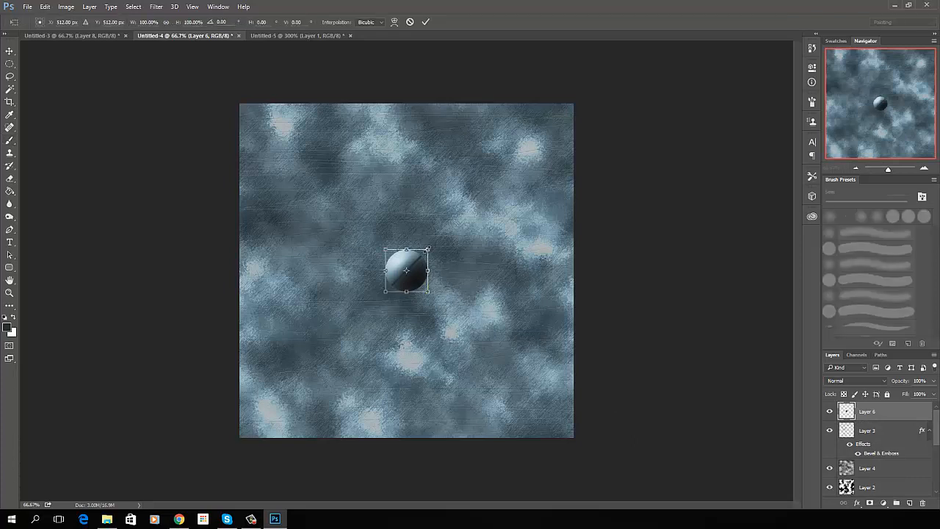
{"action": "left_click_drag", "start_coordinate": [424, 251], "coordinate": [392, 281]}
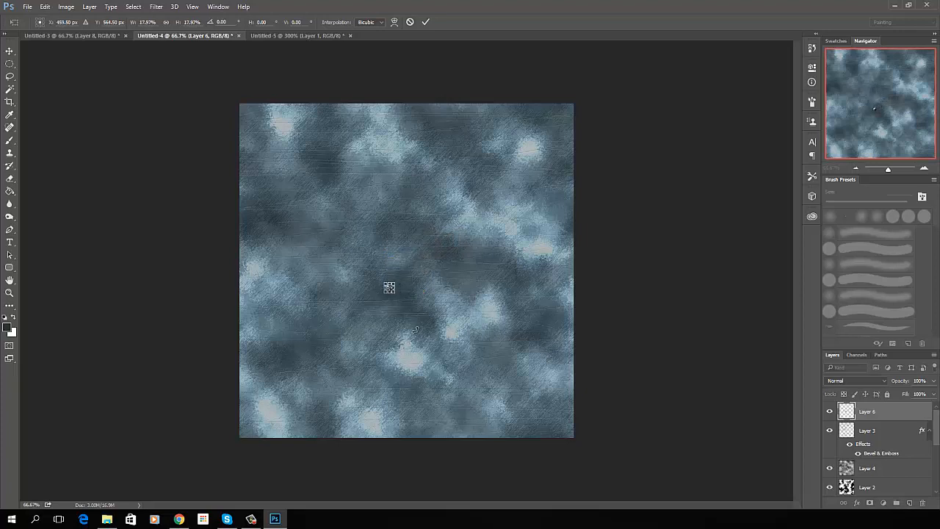
{"action": "key", "text": "Return"}
{"action": "key", "text": "b"}
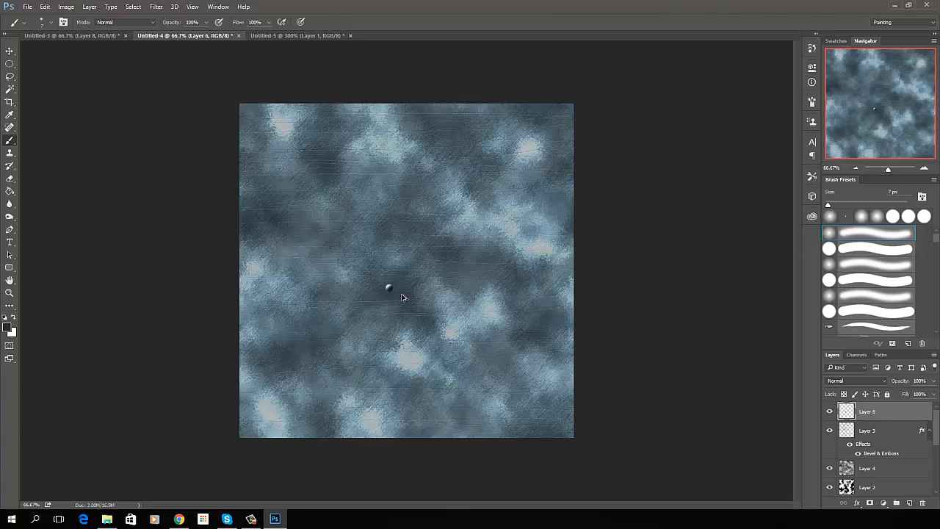
{"action": "key", "text": "ctrl+z"}
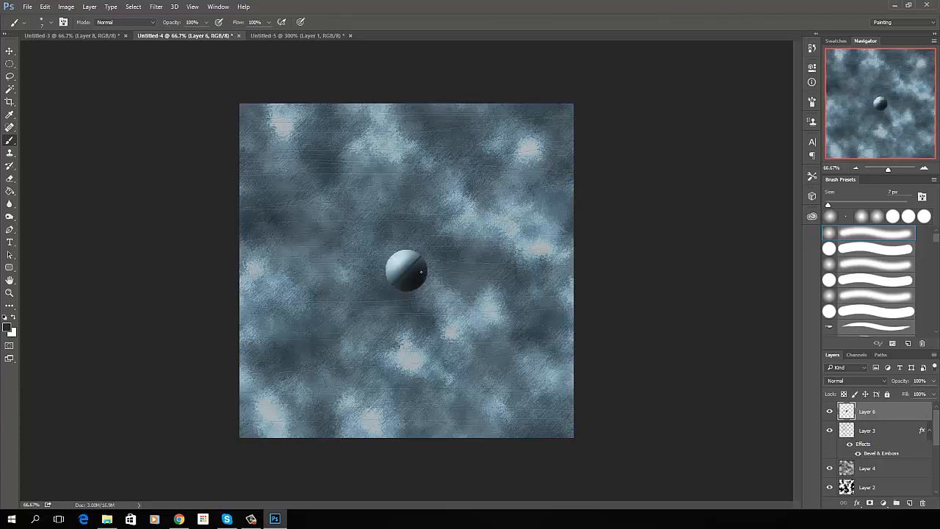
Scale the pasted sphere proportionally down to 37.5% with Free Transform
{"action": "key", "text": "ctrl+t"}
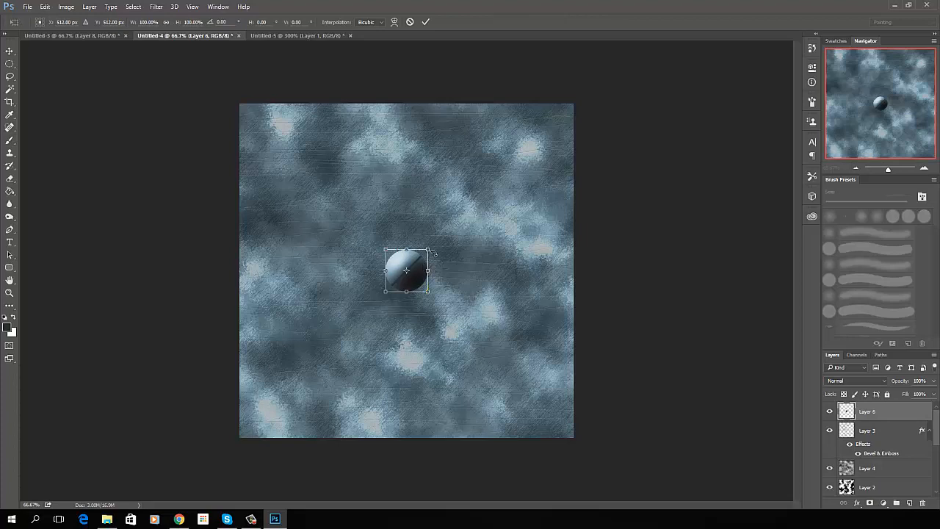
{"action": "left_click_drag", "start_coordinate": [428, 250], "coordinate": [404, 281]}
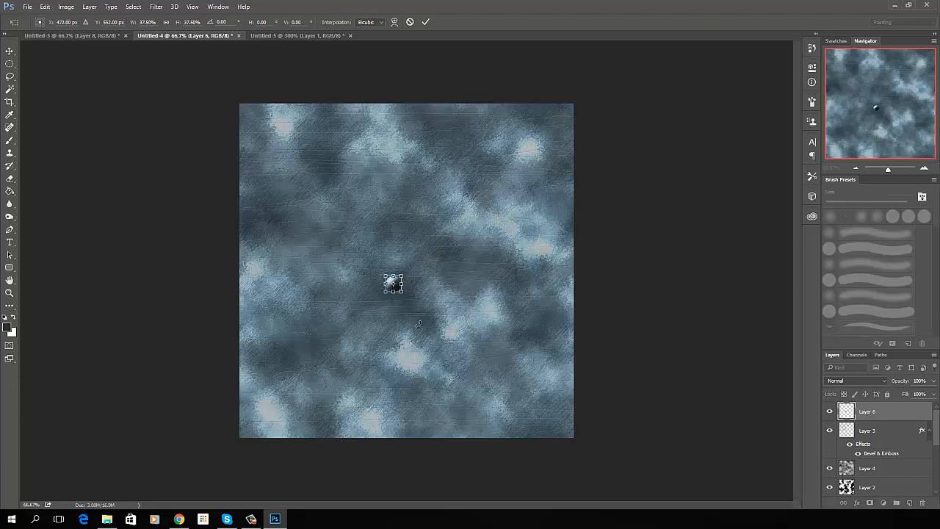
{"action": "key", "text": "Return"}
{"action": "key", "text": "b"}
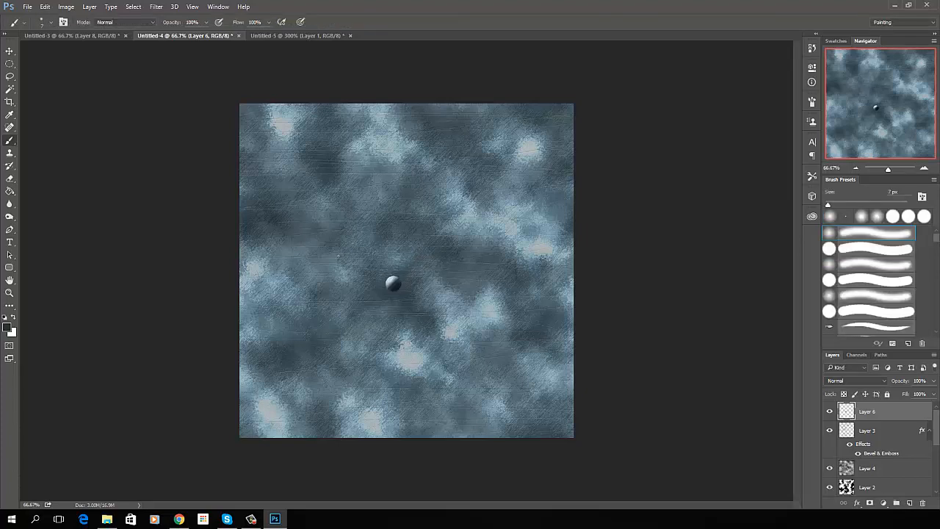
Draw a rounded rectangle about 407 x 675 px with a 10 px radius in the texture's upper-left area, on a new layer above Layer 3
{"action": "left_click", "coordinate": [874, 432]}
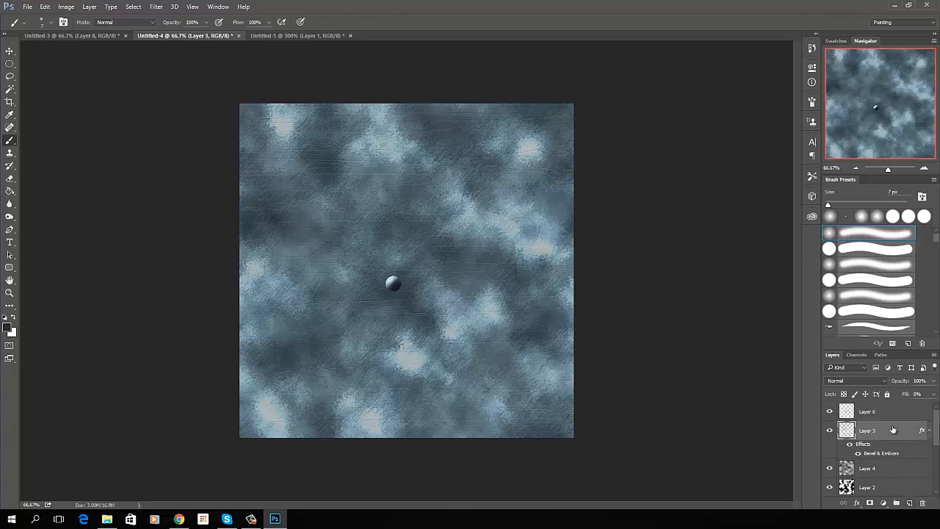
{"action": "left_click", "coordinate": [910, 503]}
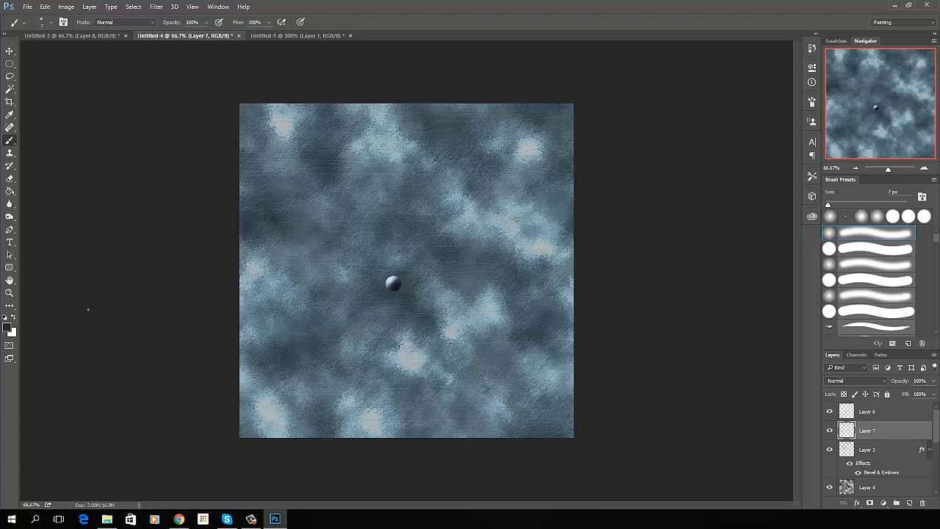
{"action": "left_click", "coordinate": [9, 268]}
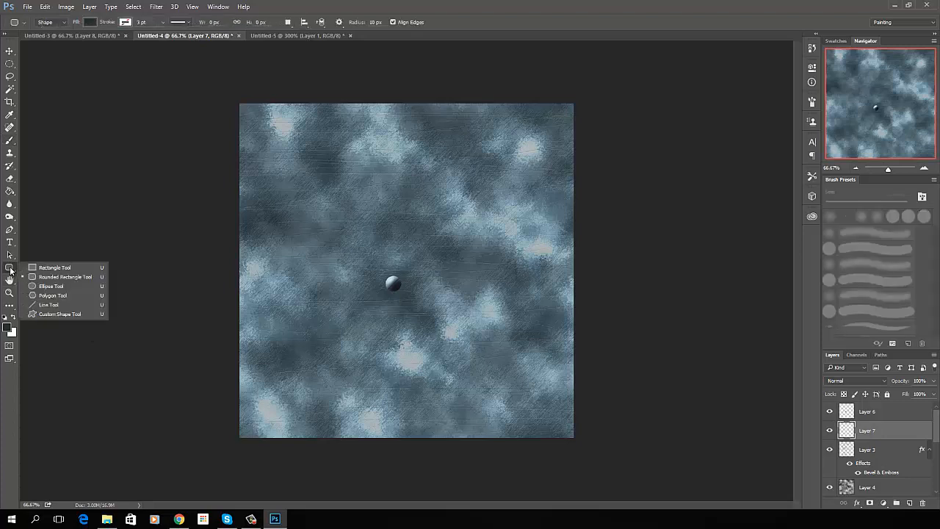
{"action": "left_click", "coordinate": [59, 276]}
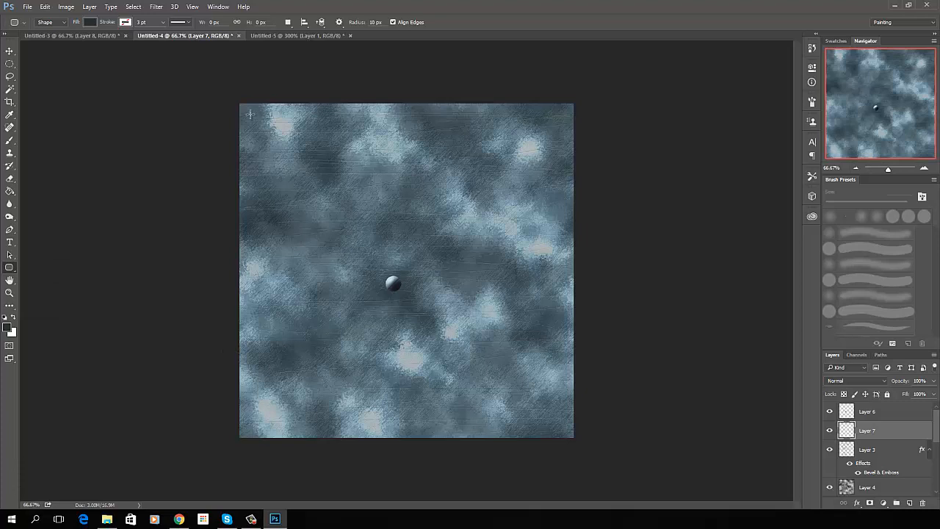
{"action": "left_click_drag", "start_coordinate": [251, 114], "coordinate": [383, 334]}
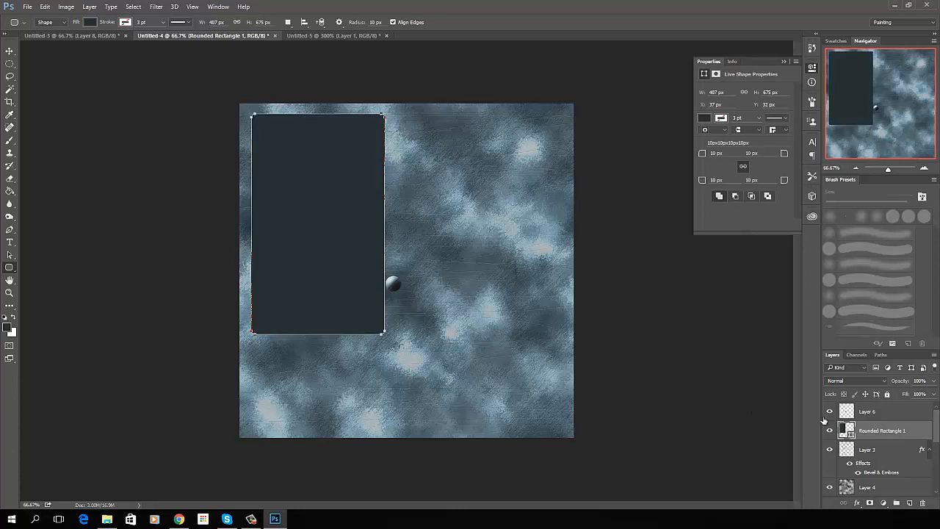
Rasterize the rounded rectangle layer and set its fill to 0%
{"action": "right_click", "coordinate": [887, 432]}
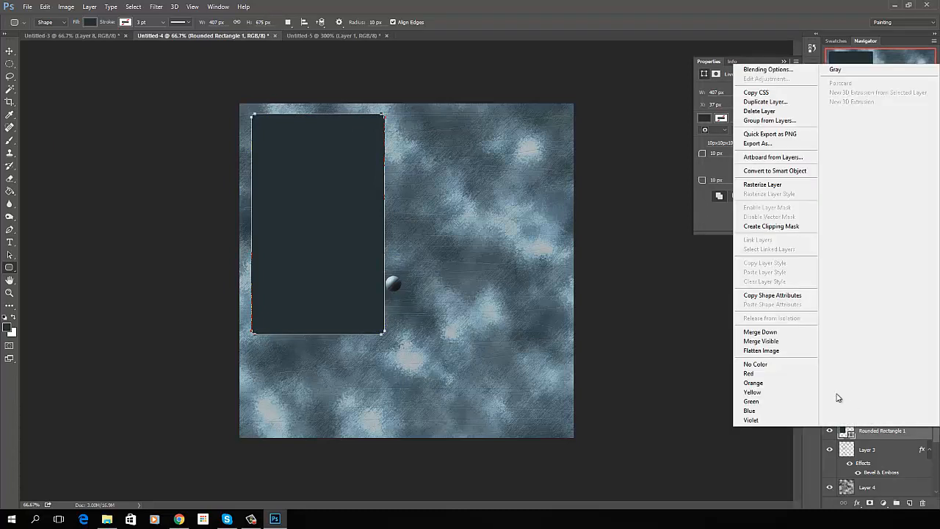
{"action": "left_click", "coordinate": [788, 225]}
{"action": "left_click", "coordinate": [932, 394]}
{"action": "left_click_drag", "start_coordinate": [934, 408], "coordinate": [886, 415]}
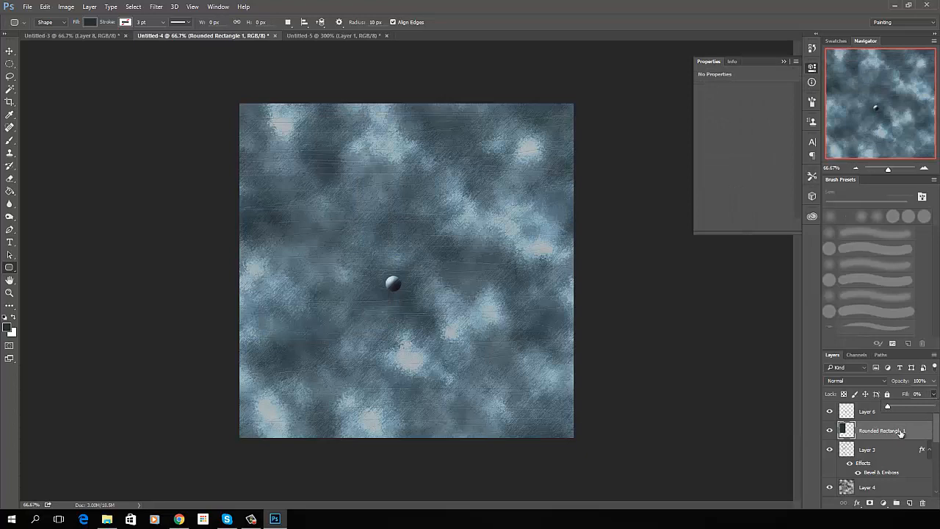
Give the rounded rectangle layer a Bevel & Emboss with direction Up and a Drop Shadow with the global light angle at 126°
{"action": "double_click", "coordinate": [915, 432]}
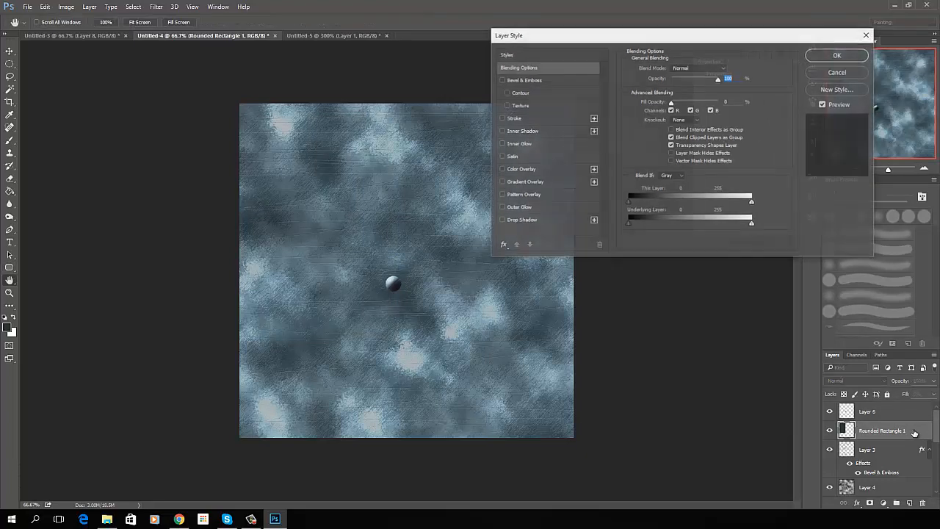
{"action": "left_click", "coordinate": [516, 80]}
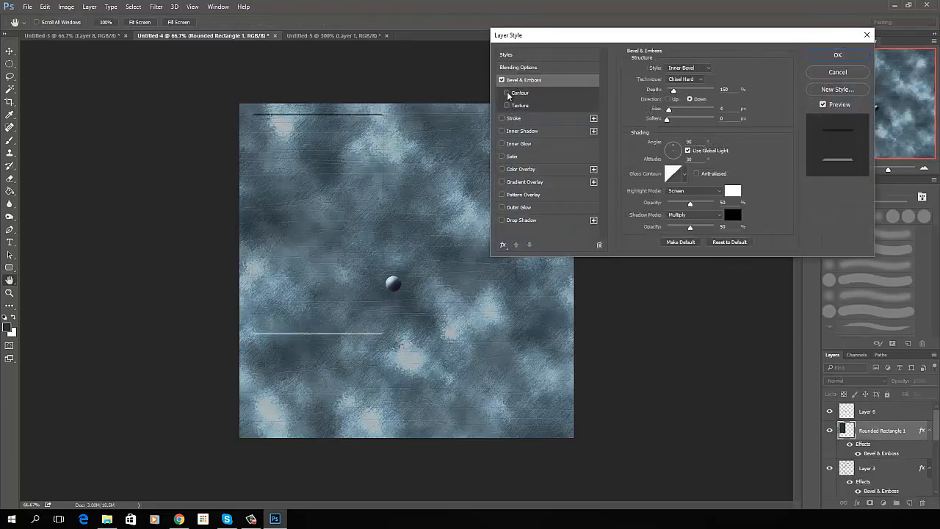
{"action": "left_click", "coordinate": [668, 99]}
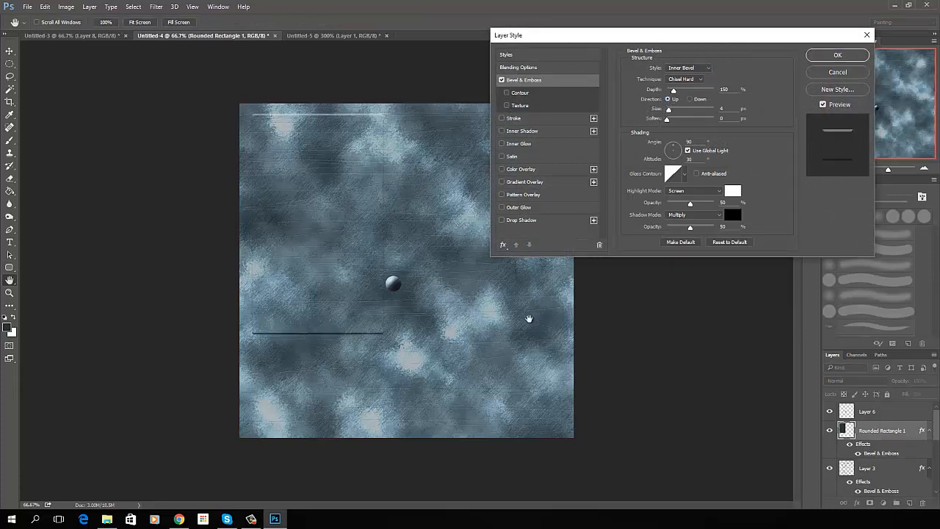
{"action": "left_click", "coordinate": [521, 221]}
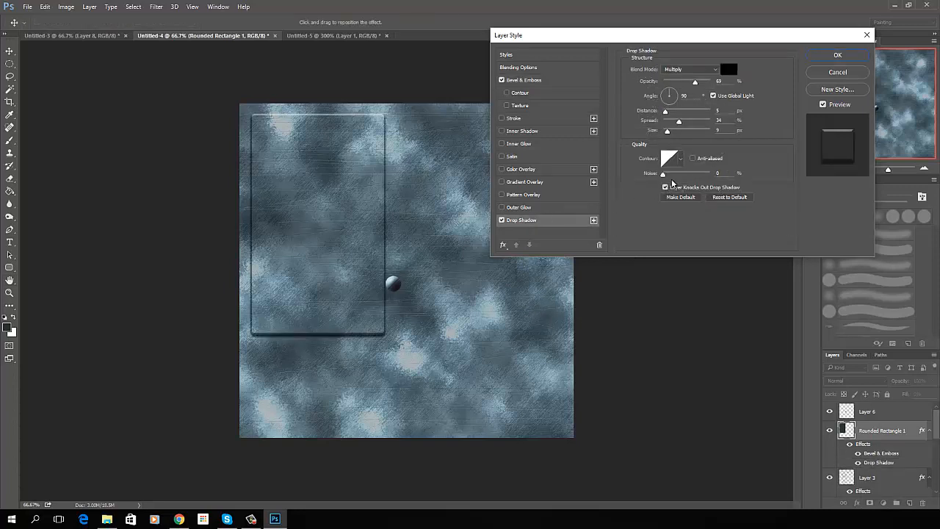
{"action": "left_click", "coordinate": [667, 95]}
{"action": "left_click", "coordinate": [668, 95]}
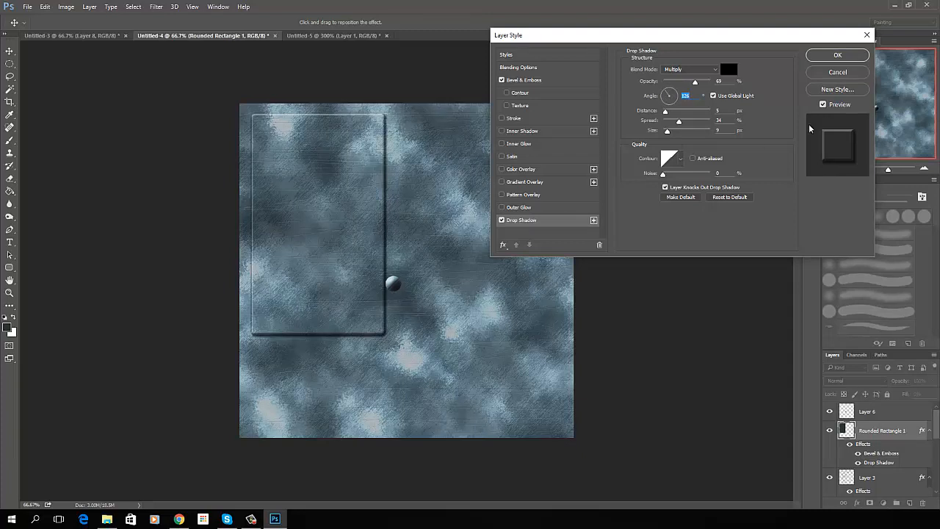
{"action": "left_click", "coordinate": [838, 56]}
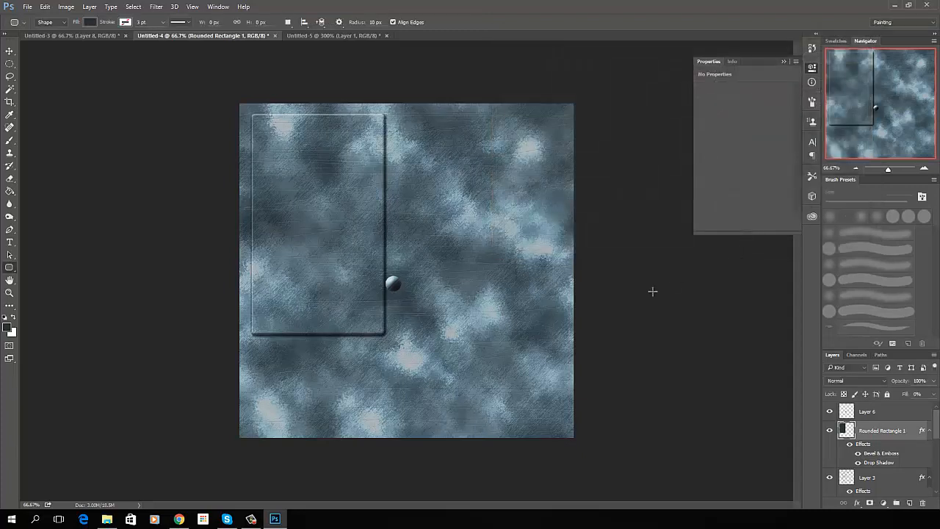
Move the small sphere on Layer 6 into the upper-left corner of the embossed rectangle
{"action": "left_click", "coordinate": [894, 415]}
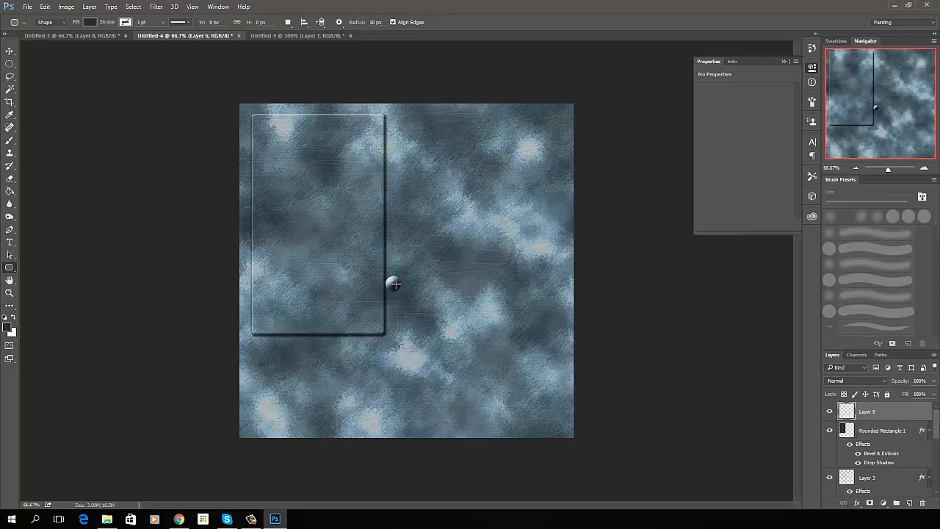
{"action": "mouse_move", "coordinate": [393, 283]}
{"action": "left_mouse_down"}
{"action": "mouse_move", "coordinate": [331, 176]}
{"action": "mouse_move", "coordinate": [335, 186]}
{"action": "left_mouse_up"}
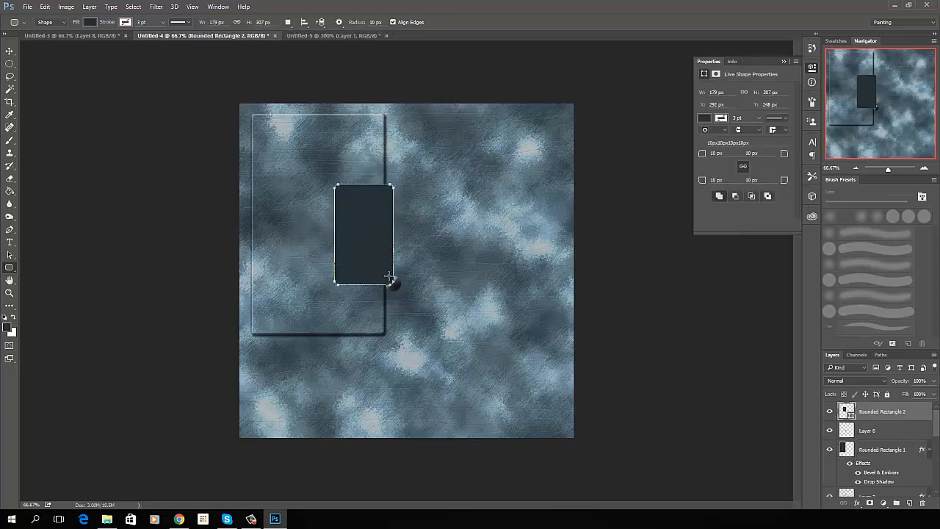
{"action": "key", "text": "ctrl+z"}
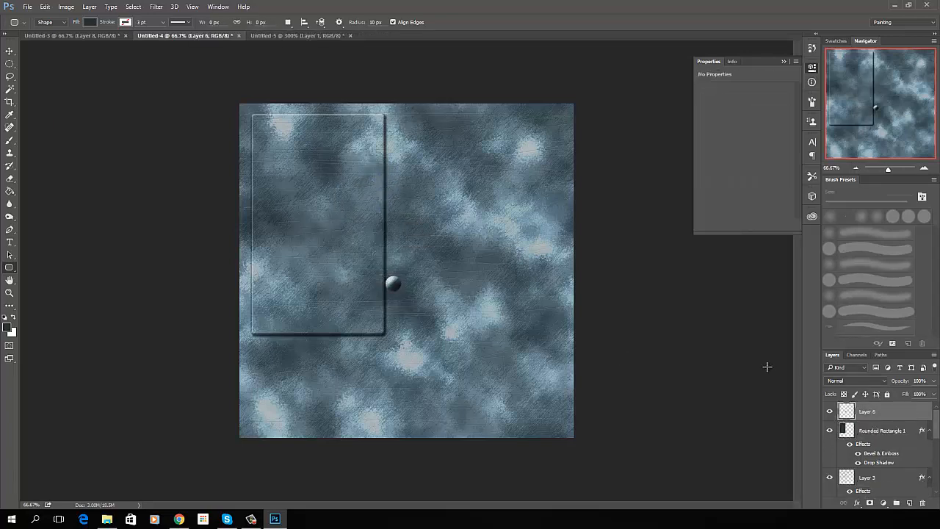
{"action": "left_click", "coordinate": [10, 50]}
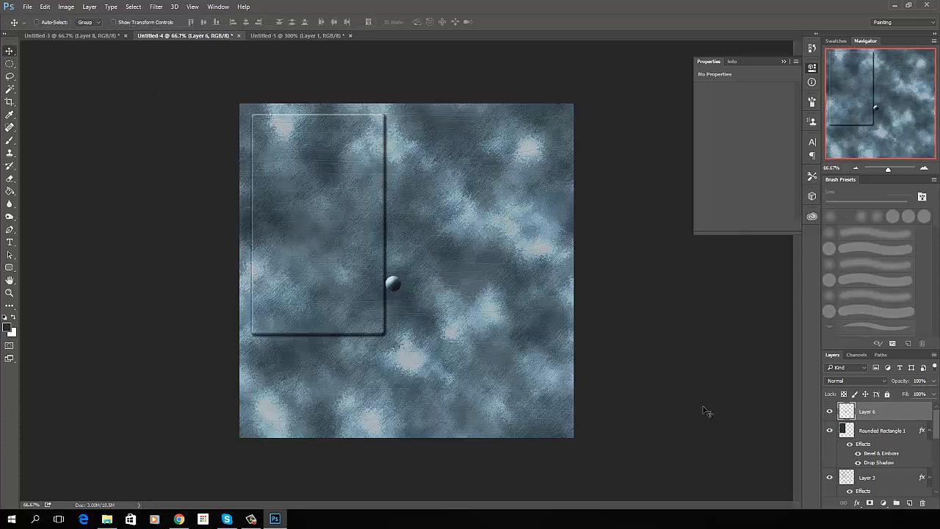
{"action": "left_click_drag", "start_coordinate": [394, 286], "coordinate": [265, 128]}
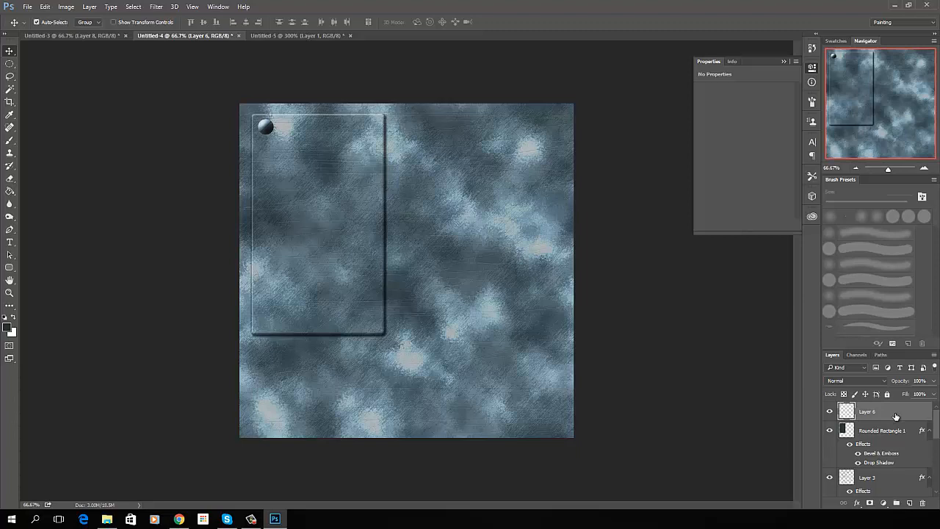
Duplicate Layer 6, select the copy's sphere outline and fill it with black (#000000) using the Paint Bucket
{"action": "key", "text": "ctrl+j"}
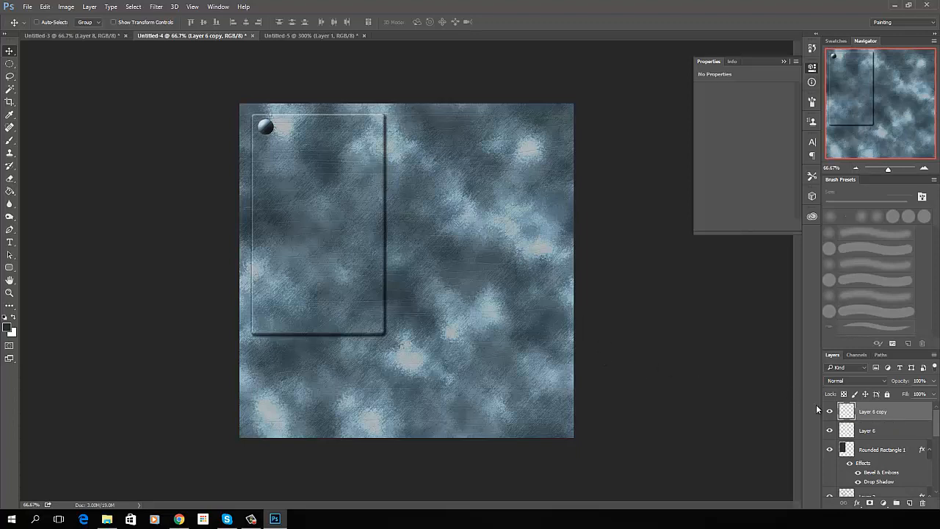
{"action": "key", "text": "ctrl"}
{"action": "left_click", "coordinate": [9, 328]}
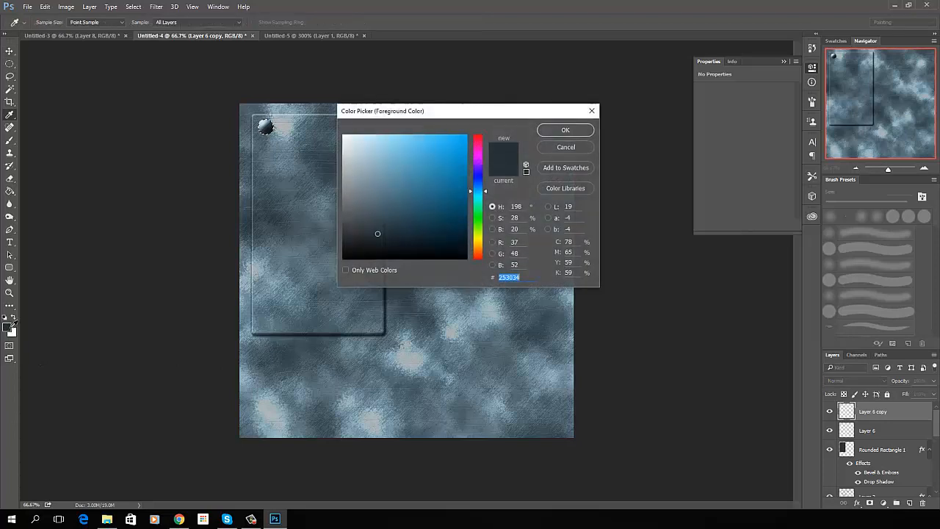
{"action": "left_click_drag", "start_coordinate": [379, 234], "coordinate": [342, 259]}
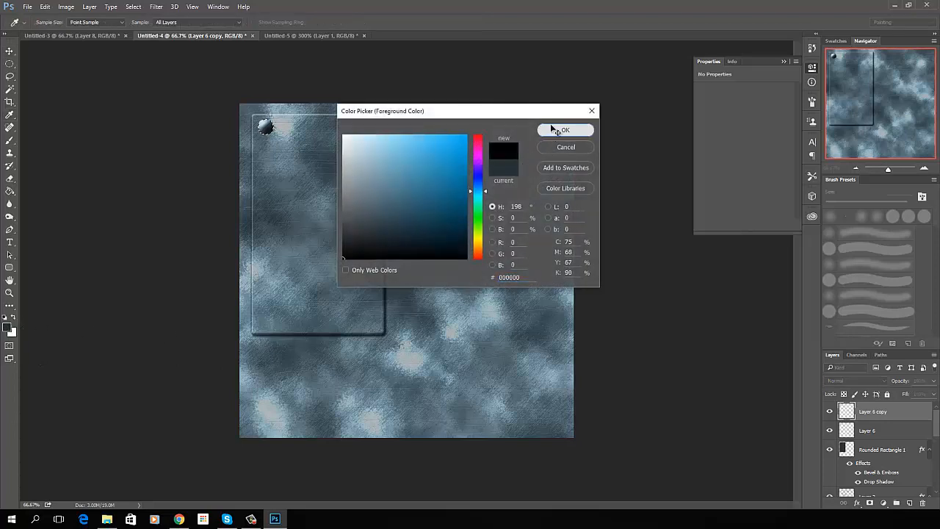
{"action": "left_click", "coordinate": [556, 130]}
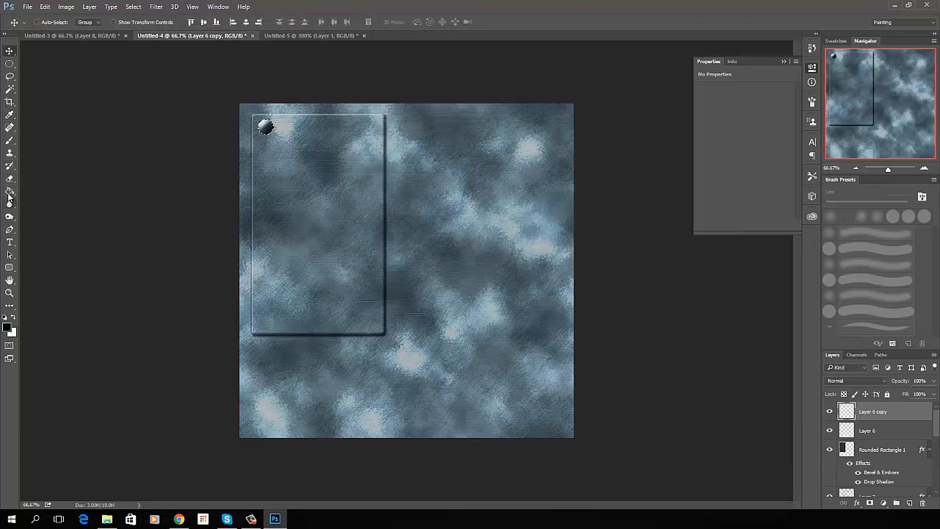
{"action": "left_click", "coordinate": [10, 193]}
{"action": "left_click", "coordinate": [268, 129]}
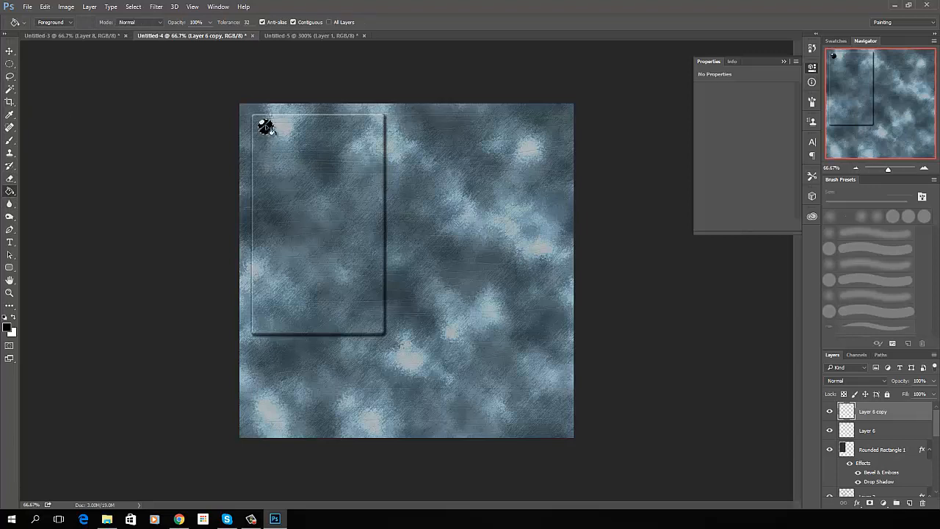
Paint the remaining areas of the selected sphere copy solid black with a 90 px brush
{"action": "left_click", "coordinate": [9, 139]}
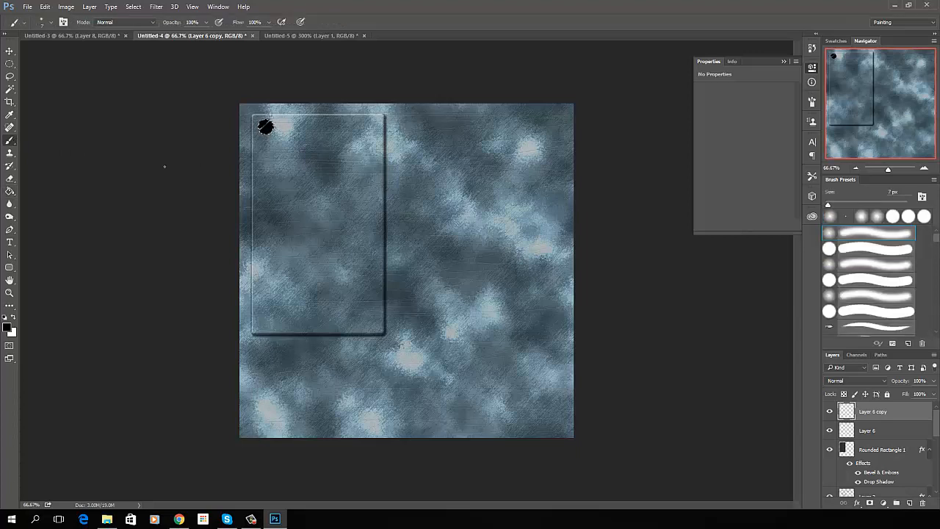
{"action": "key", "text": "bracketright"}
{"action": "key", "text": "bracketright"}
{"action": "key", "text": "bracketright"}
{"action": "key", "text": "bracketright"}
{"action": "key", "text": "bracketright"}
{"action": "key", "text": "bracketright"}
{"action": "key", "text": "bracketright"}
{"action": "key", "text": "bracketright"}
{"action": "key", "text": "bracketright"}
{"action": "key", "text": "bracketright"}
{"action": "mouse_move", "coordinate": [263, 122]}
{"action": "left_mouse_down"}
{"action": "mouse_move", "coordinate": [274, 124]}
{"action": "mouse_move", "coordinate": [269, 131]}
{"action": "left_mouse_up"}
Enlarge the black disc by expanding its selection 5 pixels and filling it, and place its layer below Layer 6
{"action": "left_click", "coordinate": [134, 7]}
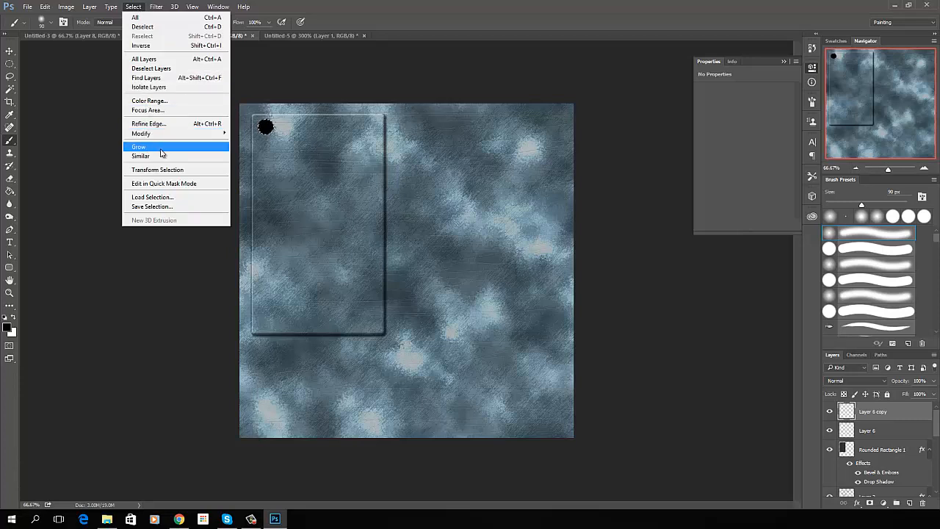
{"action": "mouse_move", "coordinate": [155, 134]}
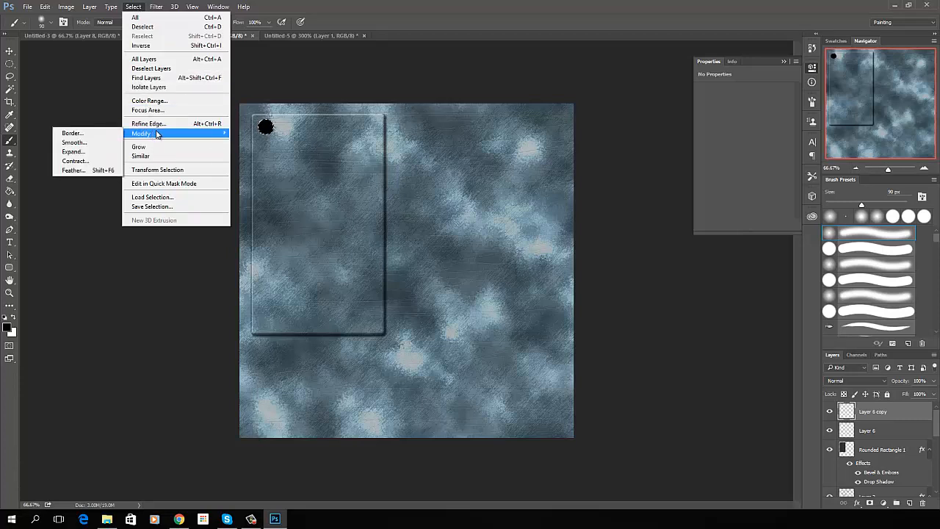
{"action": "left_click", "coordinate": [83, 152]}
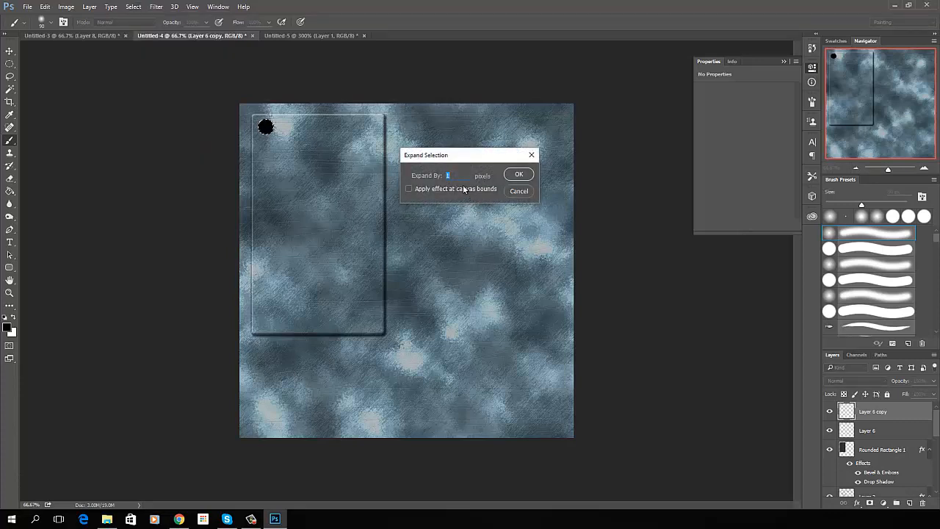
{"action": "type", "text": "5"}
{"action": "key", "text": "Return"}
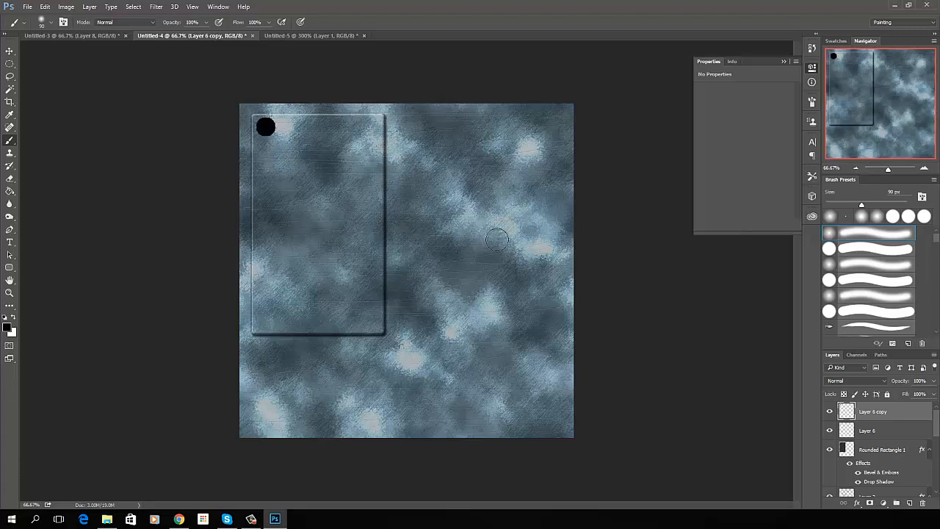
{"action": "left_click_drag", "start_coordinate": [873, 414], "coordinate": [874, 439]}
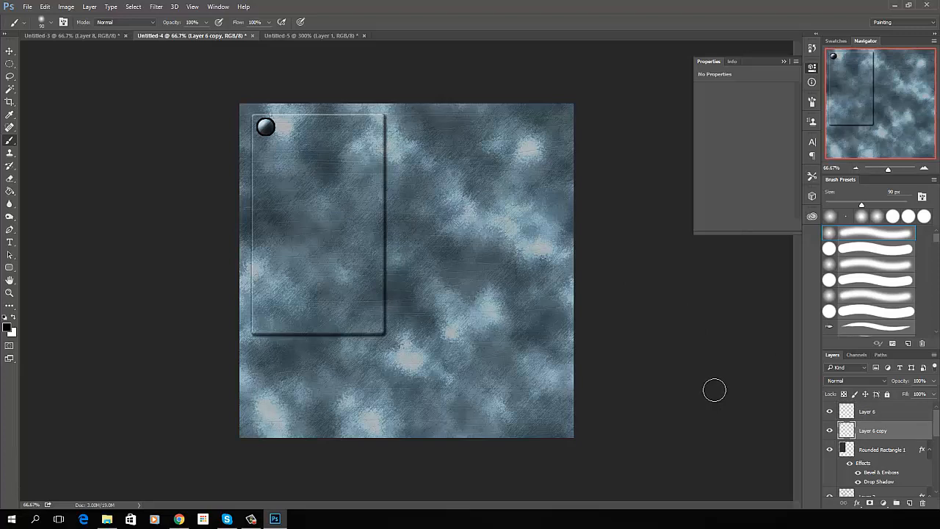
Soften the black disc on the Layer 6 copy into a shadow with a Gaussian Blur
{"action": "left_click", "coordinate": [156, 7]}
{"action": "mouse_move", "coordinate": [162, 117]}
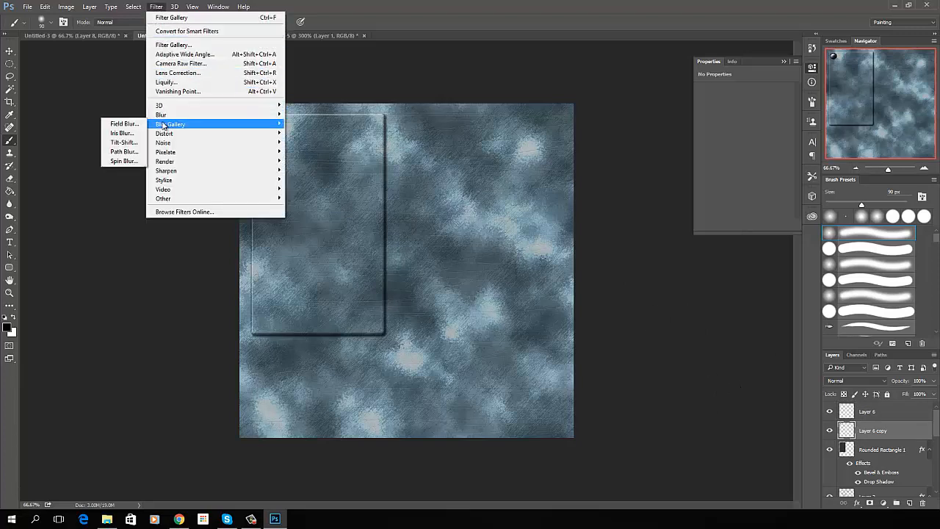
{"action": "left_click", "coordinate": [114, 152]}
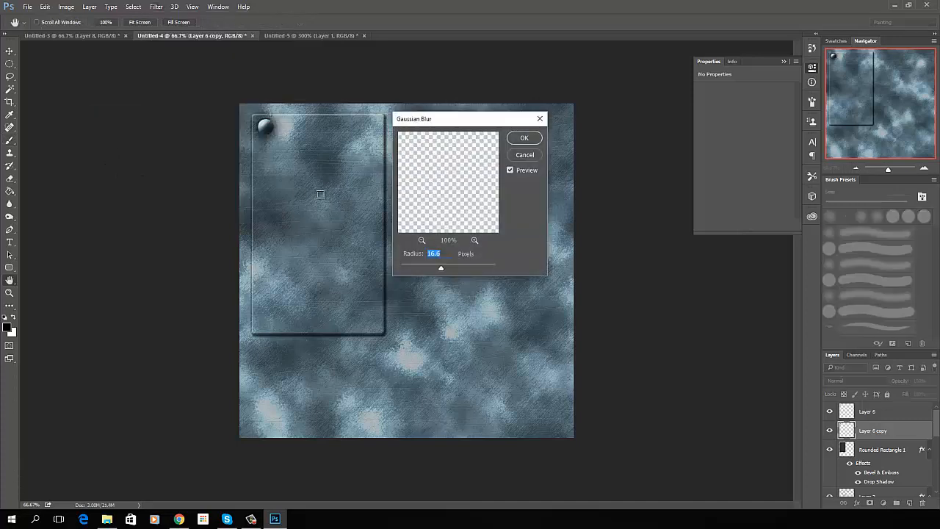
{"action": "left_click_drag", "start_coordinate": [441, 271], "coordinate": [432, 271]}
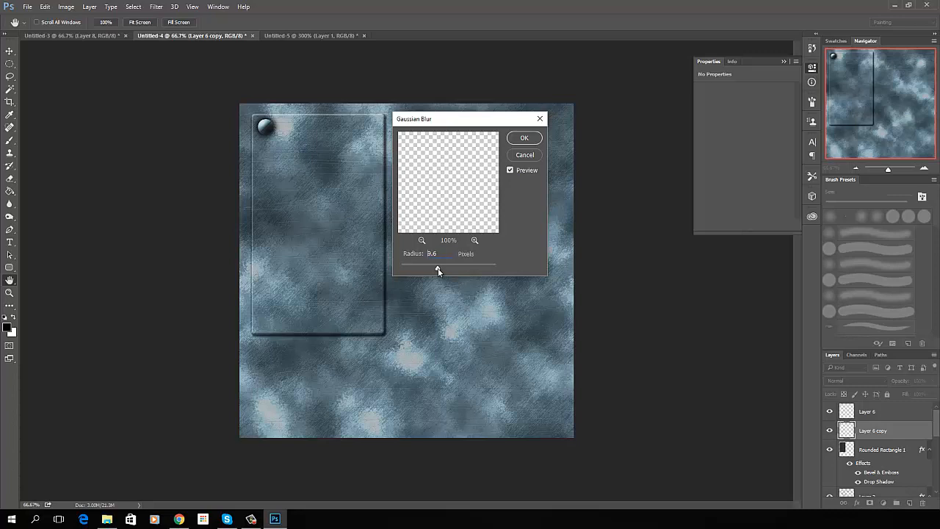
{"action": "left_click_drag", "start_coordinate": [438, 271], "coordinate": [440, 271]}
{"action": "left_click", "coordinate": [525, 137]}
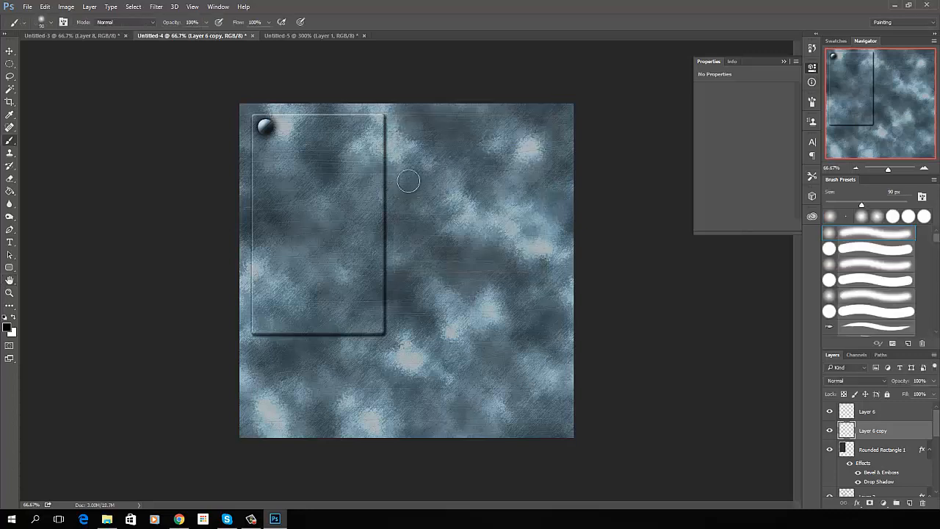
Offset the blurred shadow slightly down and to the right of the sphere, and merge Layer 6 down into it
{"action": "left_click", "coordinate": [10, 52]}
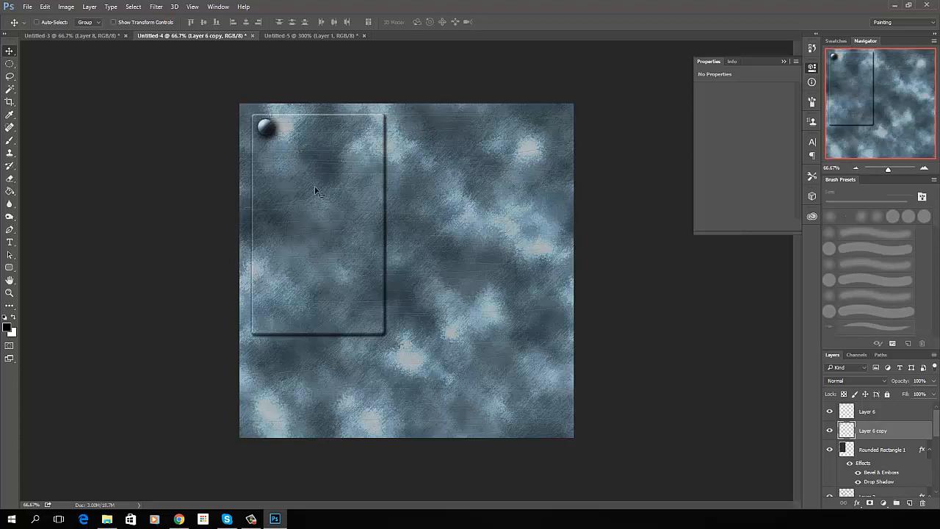
{"action": "left_click", "coordinate": [897, 414]}
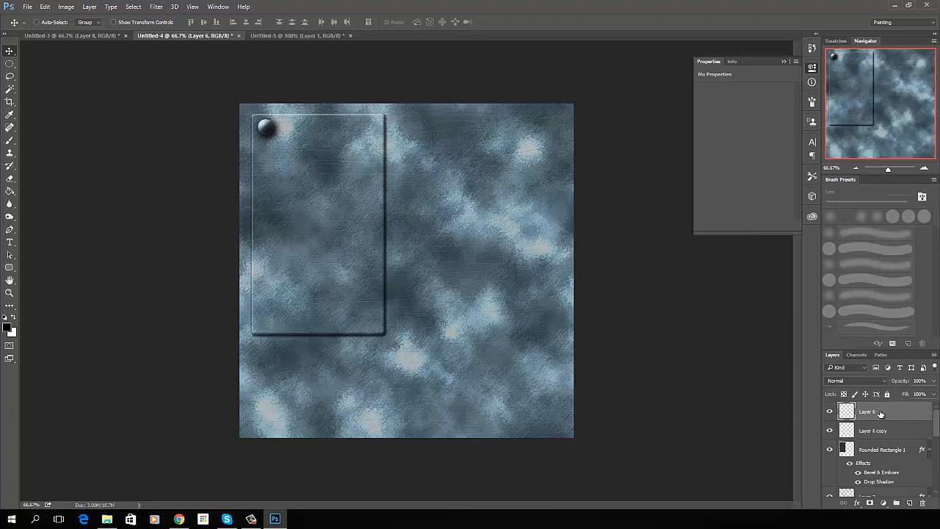
{"action": "key", "text": "ctrl"}
{"action": "key", "text": "ctrl+e"}
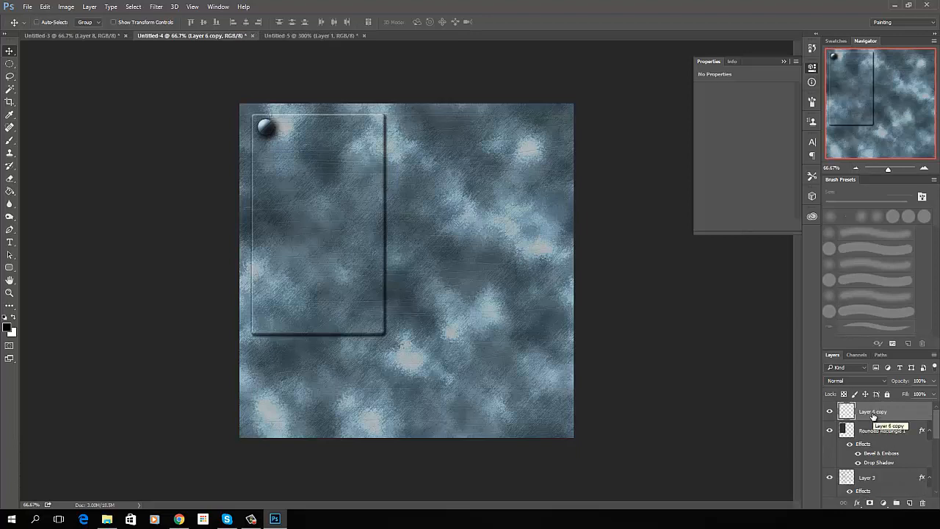
Duplicate the merged sphere layer and place the copy in the embossed rectangle's upper-right corner, level with the first sphere
{"action": "key", "text": "ctrl+j"}
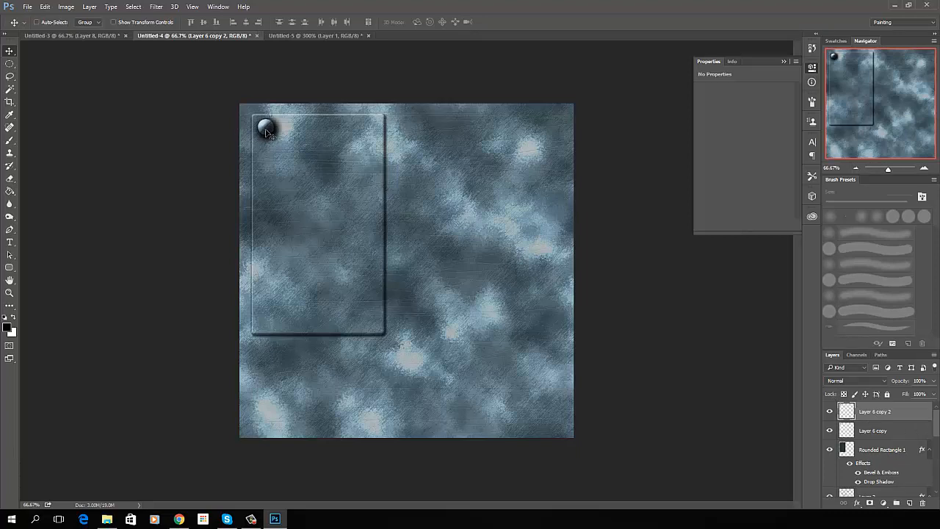
{"action": "left_click_drag", "start_coordinate": [265, 130], "coordinate": [368, 142]}
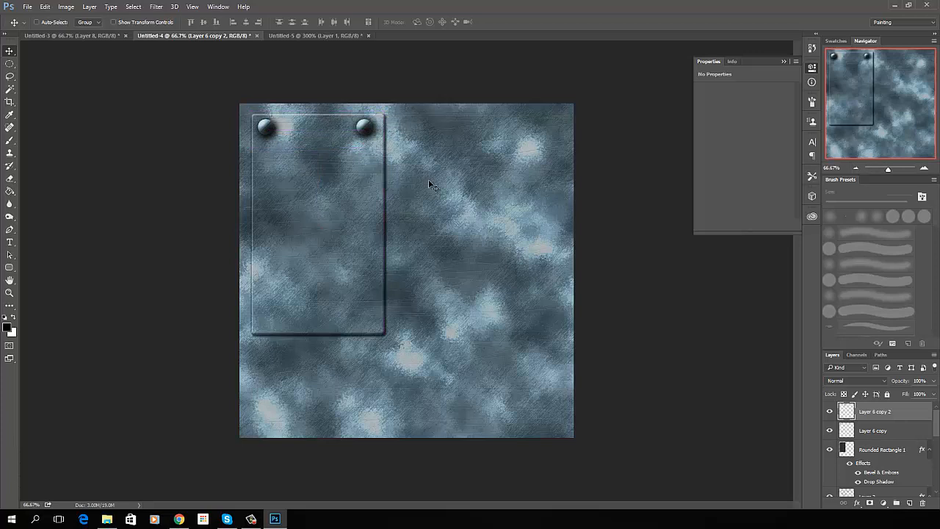
{"action": "key", "text": "Right"}
{"action": "key", "text": "Right"}
Rotate the upper-right sphere very slightly, about 0.04°, with Free Transform and apply it
{"action": "key", "text": "ctrl+t"}
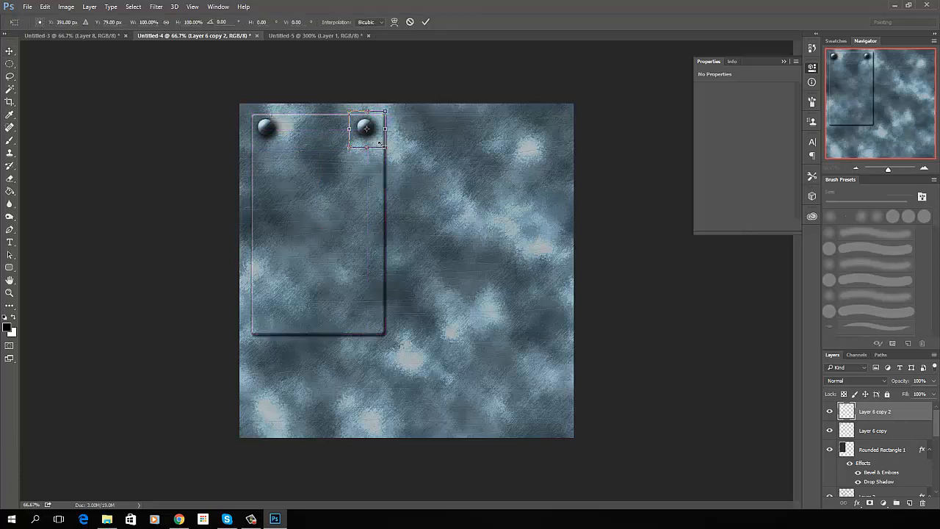
{"action": "mouse_move", "coordinate": [394, 156]}
{"action": "left_mouse_down"}
{"action": "mouse_move", "coordinate": [397, 145]}
{"action": "mouse_move", "coordinate": [395, 154]}
{"action": "mouse_move", "coordinate": [338, 150]}
{"action": "mouse_move", "coordinate": [390, 155]}
{"action": "left_mouse_up"}
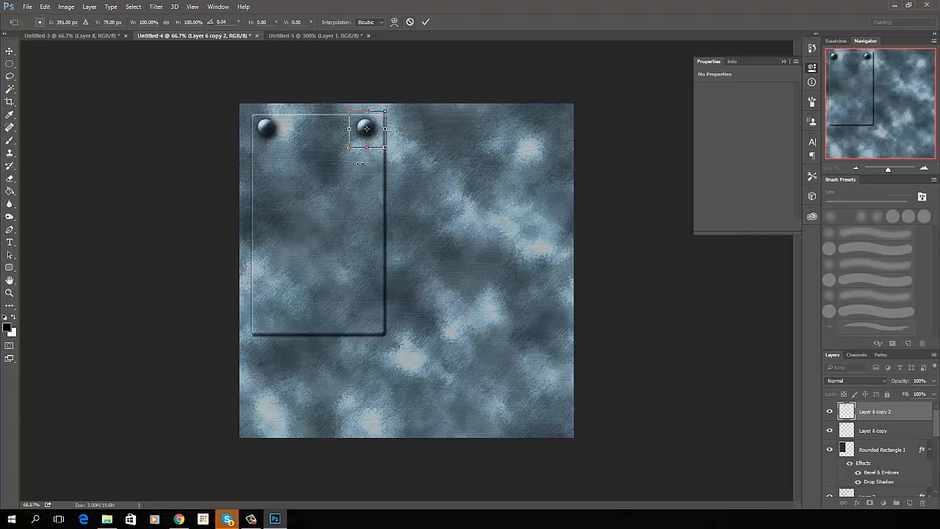
{"action": "key", "text": "Return"}
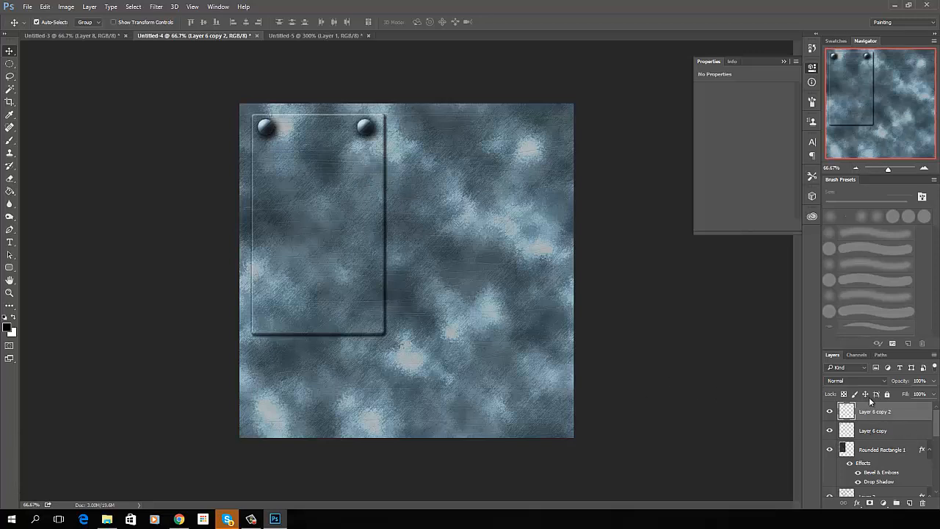
Merge the two sphere layers, duplicate the pair and move the copy to the embossed rectangle's two lower corners
{"action": "key", "text": "ctrl+e"}
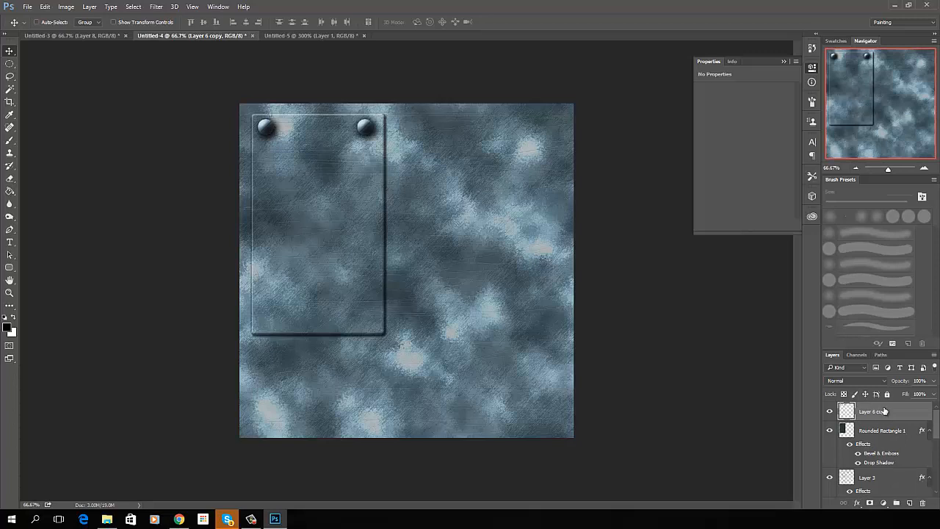
{"action": "key", "text": "ctrl+j"}
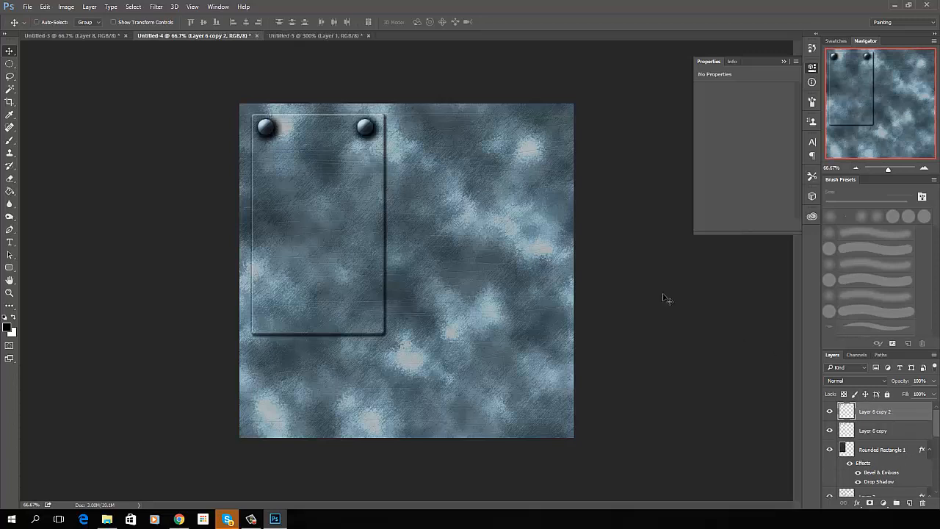
{"action": "left_click_drag", "start_coordinate": [316, 155], "coordinate": [293, 345]}
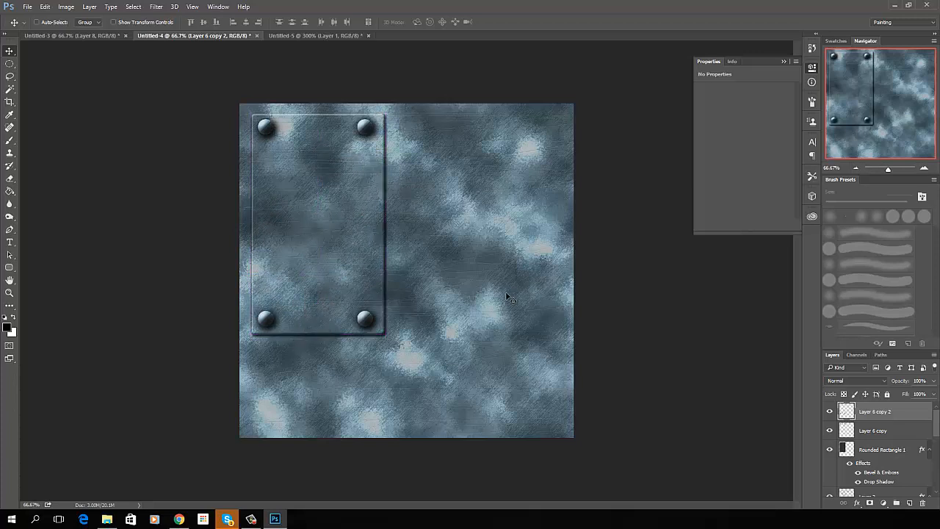